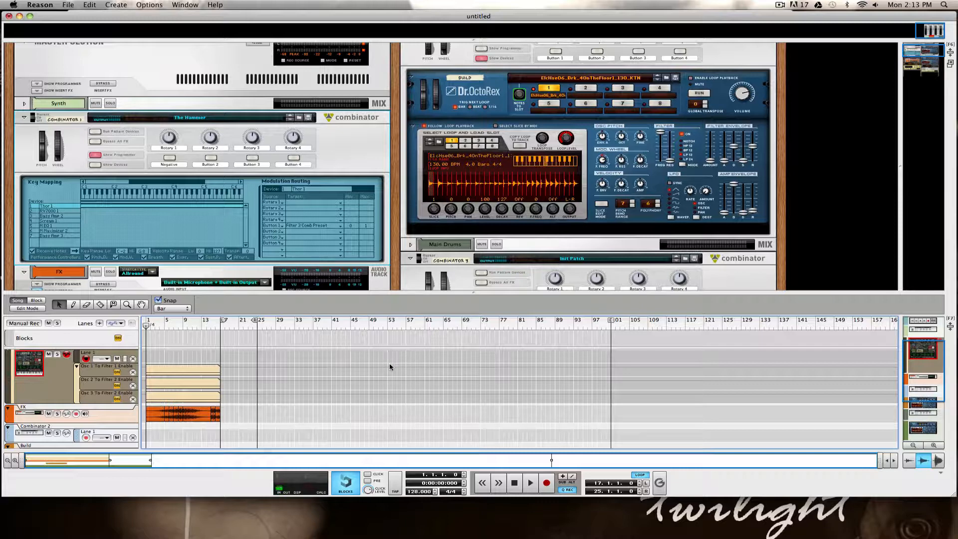
Step: Show the devices of The Hammer combinator instead of its programmer and enlarge the rack area over the sequencer
{"action": "left_click", "coordinate": [97, 156]}
{"action": "left_click", "coordinate": [95, 164]}
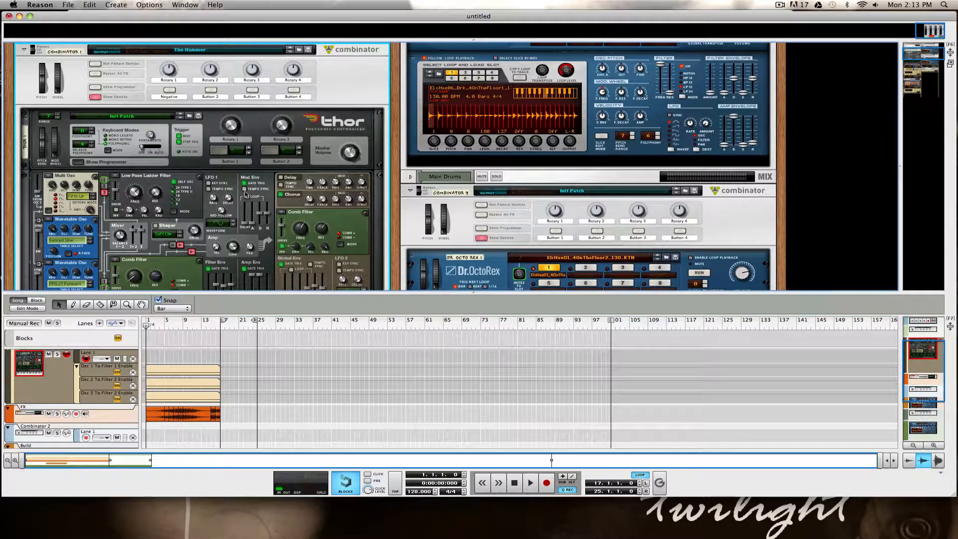
{"action": "scroll", "coordinate": [246, 194], "scroll_direction": "down", "scroll_amount": 3}
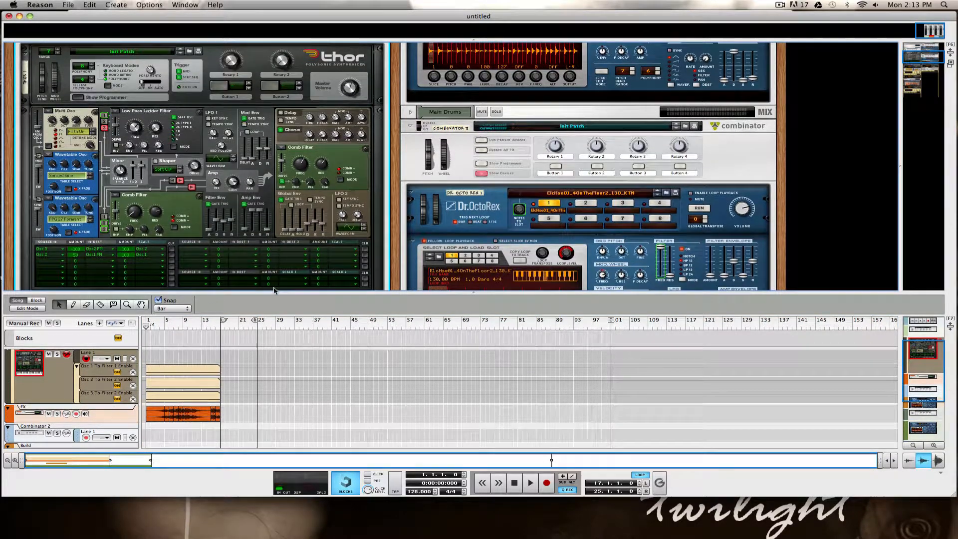
{"action": "left_click_drag", "start_coordinate": [271, 293], "coordinate": [271, 449]}
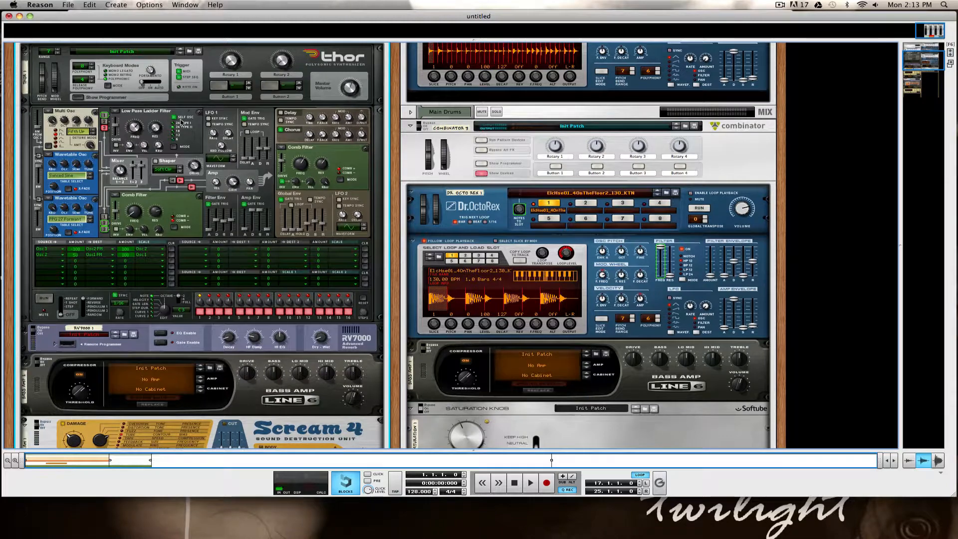
Step: Examine the device chain inside The Hammer combinator, from the Thor synthesizer through the reverb, distortion, equalizer, maximizer and bass amps
{"action": "scroll", "coordinate": [180, 122], "scroll_direction": "down", "scroll_amount": 2}
{"action": "scroll", "coordinate": [303, 144], "scroll_direction": "down", "scroll_amount": 4}
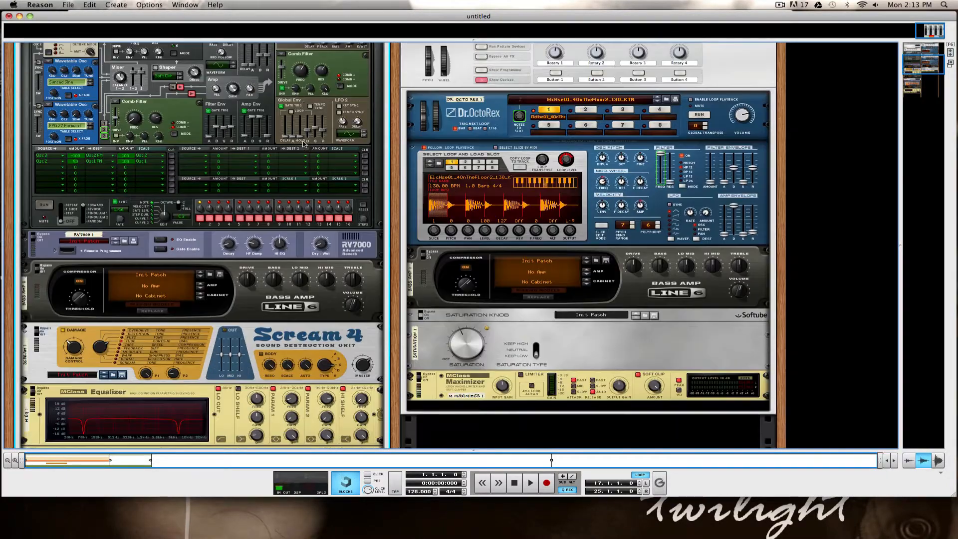
{"action": "scroll", "coordinate": [303, 145], "scroll_direction": "down", "scroll_amount": 4}
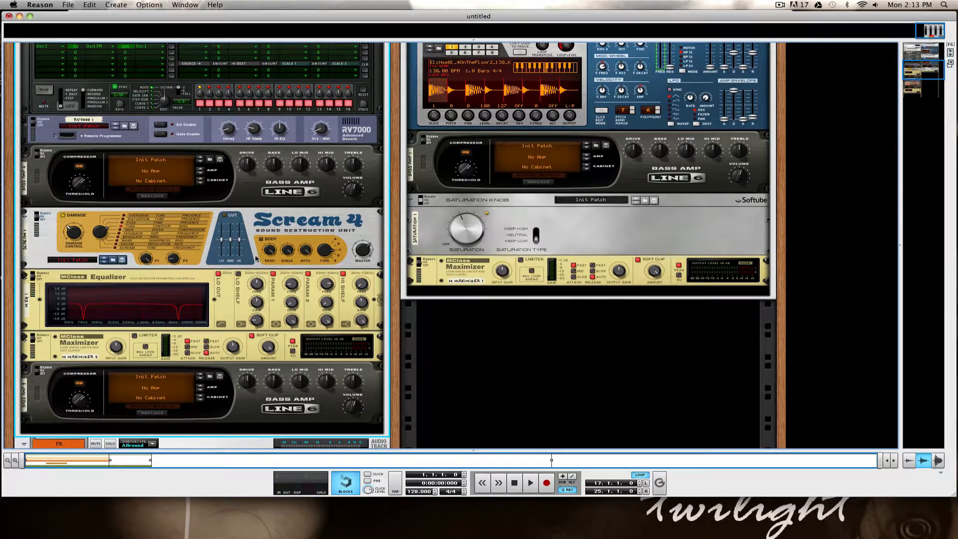
{"action": "scroll", "coordinate": [255, 259], "scroll_direction": "down", "scroll_amount": 2}
{"action": "scroll", "coordinate": [255, 259], "scroll_direction": "up", "scroll_amount": 9}
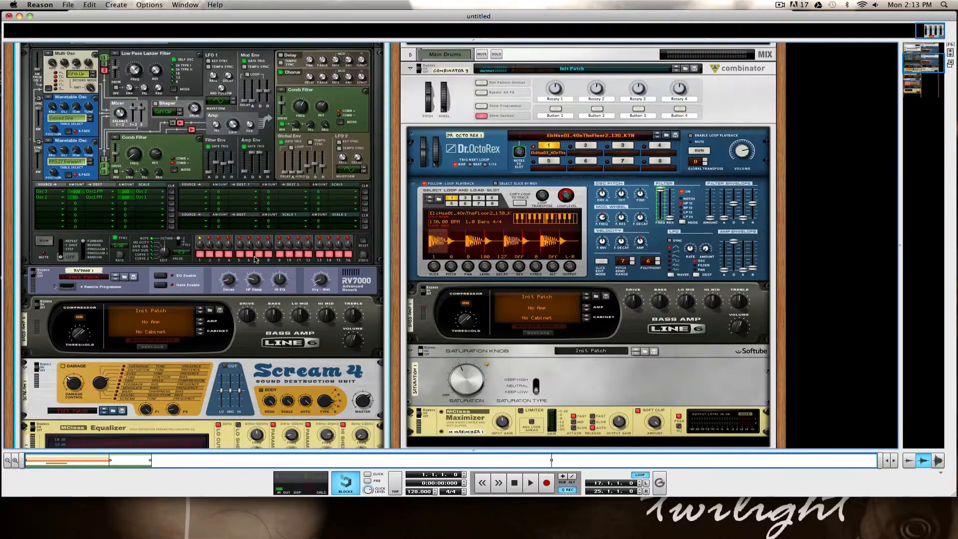
{"action": "scroll", "coordinate": [255, 259], "scroll_direction": "up", "scroll_amount": 6}
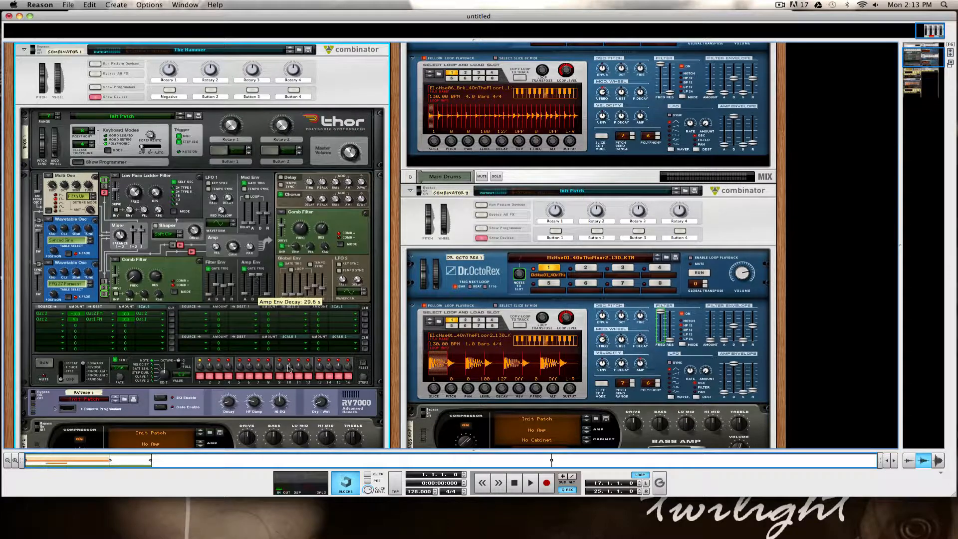
{"action": "scroll", "coordinate": [255, 278], "scroll_direction": "down", "scroll_amount": 2}
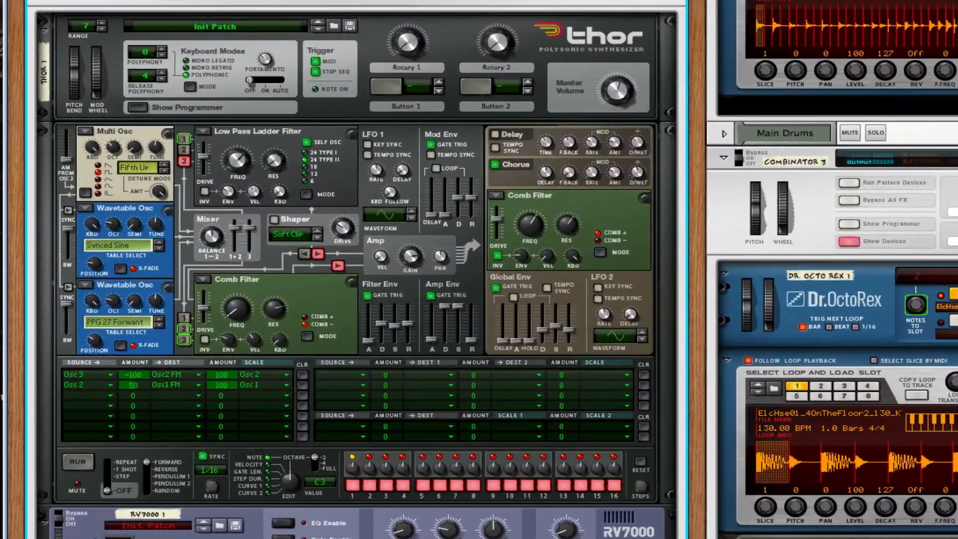
Step: Play the song and examine Thor's oscillators, filters and modulation routing along with the effects chain below it
{"action": "key", "text": "space"}
{"action": "scroll", "coordinate": [349, 269], "scroll_direction": "down", "scroll_amount": 5}
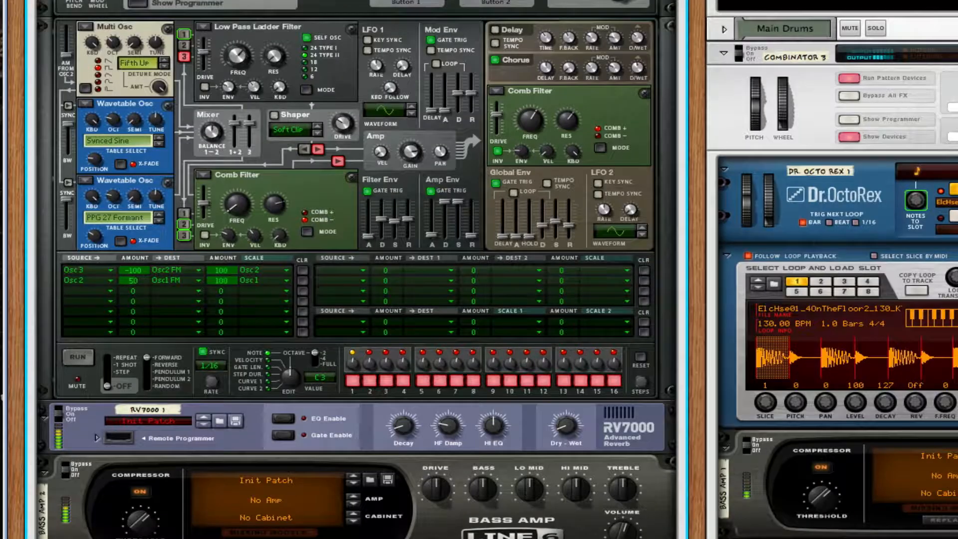
{"action": "scroll", "coordinate": [349, 270], "scroll_direction": "down", "scroll_amount": 3}
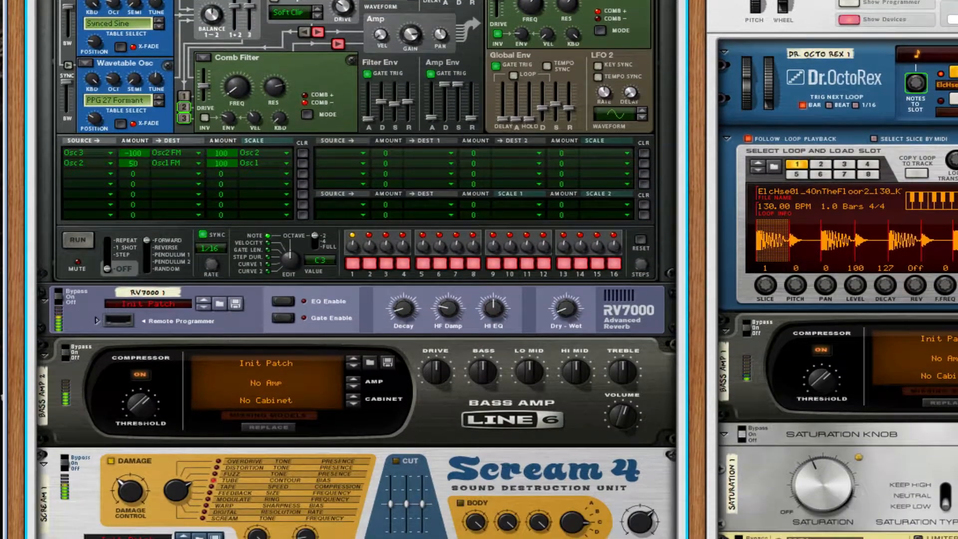
{"action": "scroll", "coordinate": [356, 270], "scroll_direction": "down", "scroll_amount": 2}
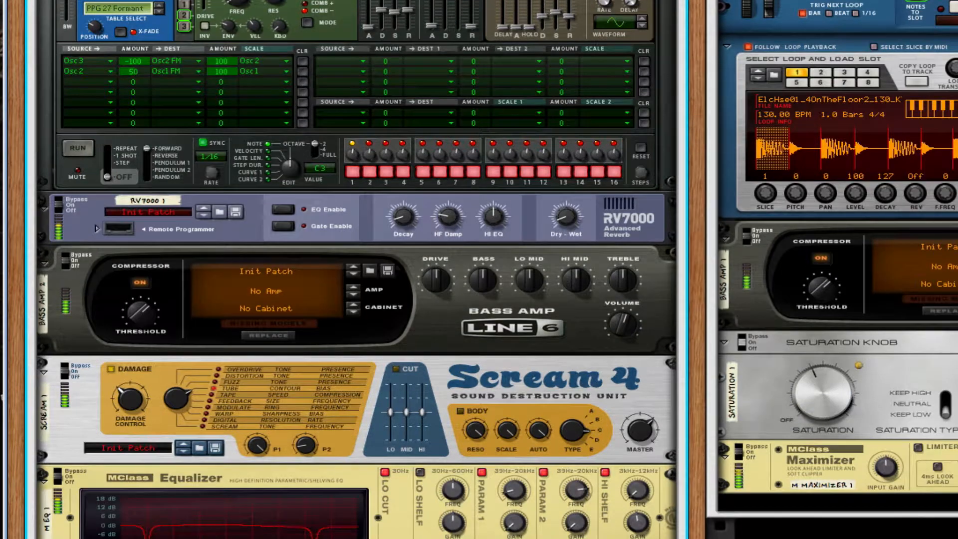
{"action": "scroll", "coordinate": [356, 269], "scroll_direction": "down", "scroll_amount": 3}
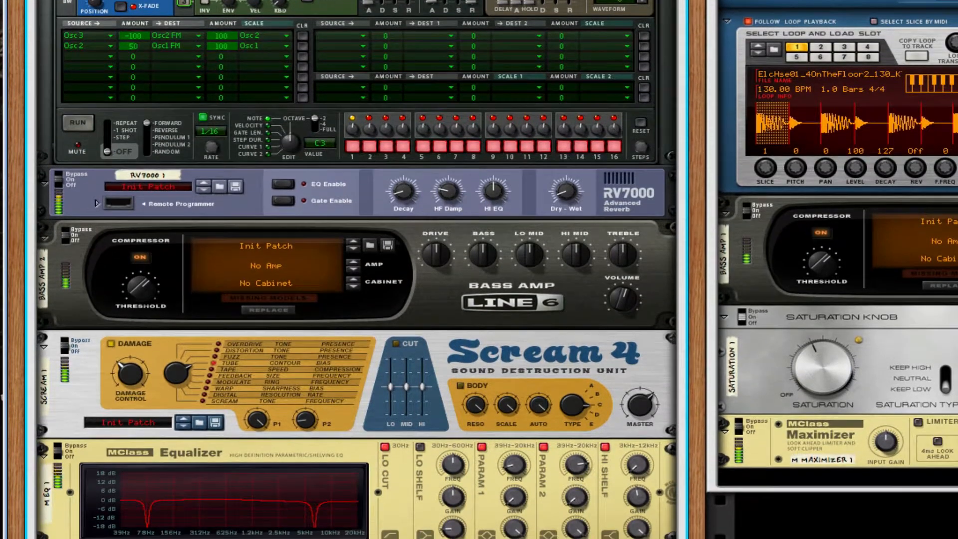
{"action": "scroll", "coordinate": [356, 269], "scroll_direction": "down", "scroll_amount": 1}
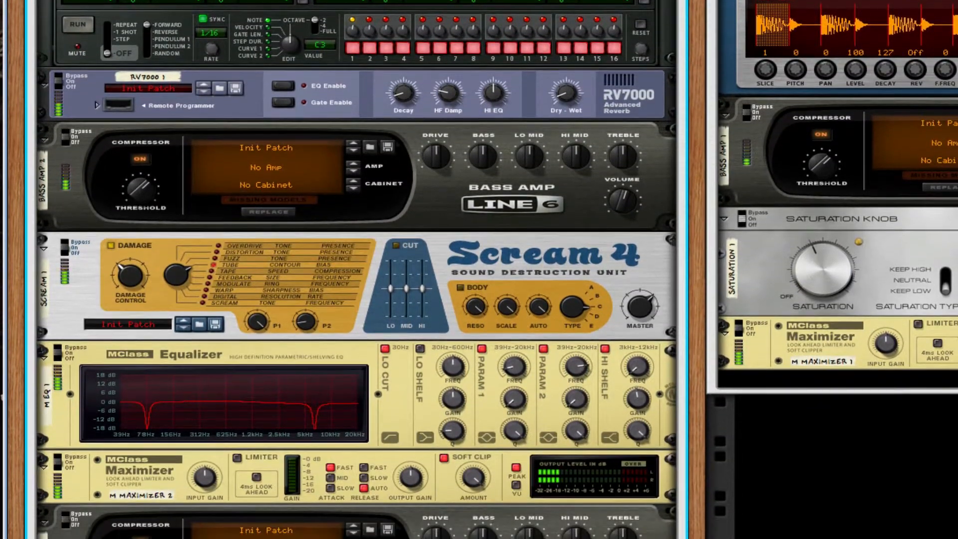
{"action": "scroll", "coordinate": [356, 270], "scroll_direction": "up", "scroll_amount": 3}
{"action": "scroll", "coordinate": [356, 270], "scroll_direction": "up", "scroll_amount": 9}
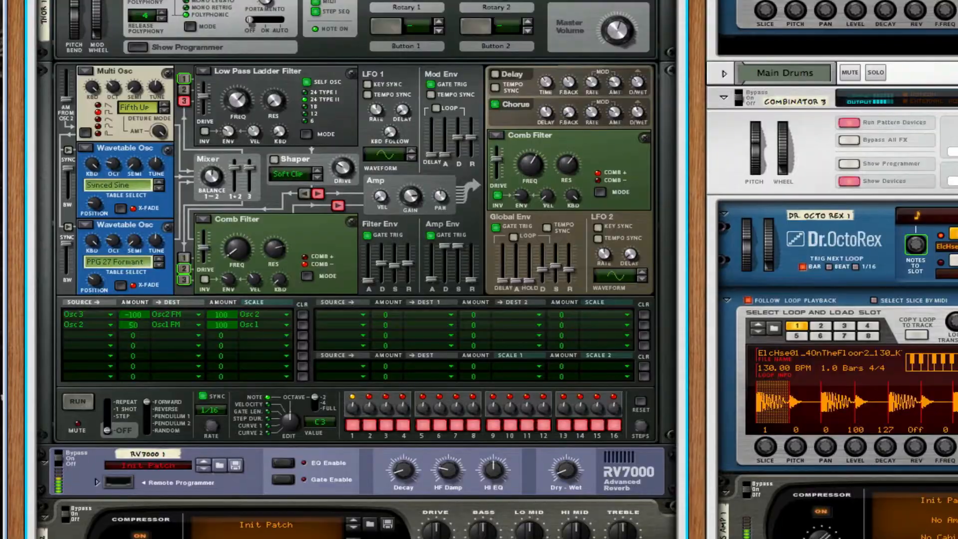
{"action": "scroll", "coordinate": [356, 270], "scroll_direction": "up", "scroll_amount": 2}
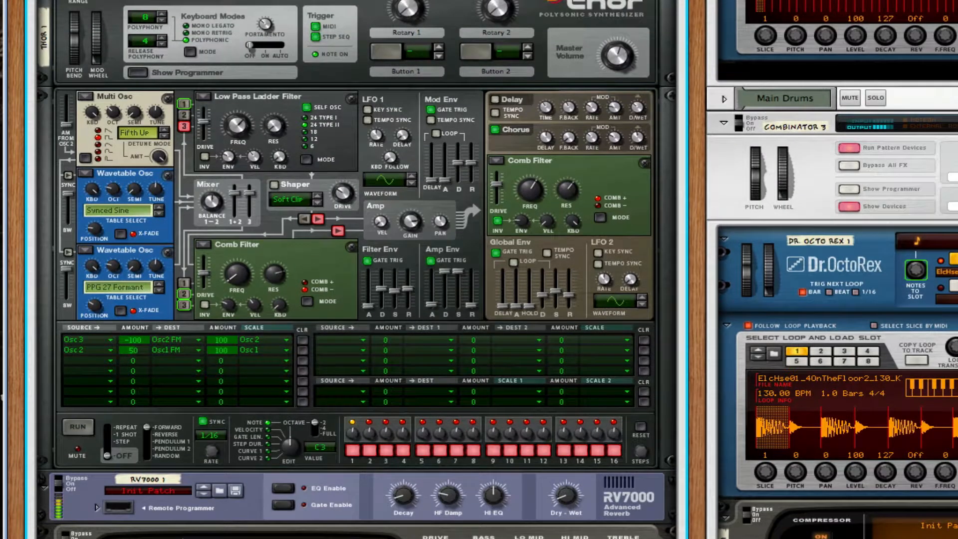
{"action": "scroll", "coordinate": [356, 269], "scroll_direction": "up", "scroll_amount": 6}
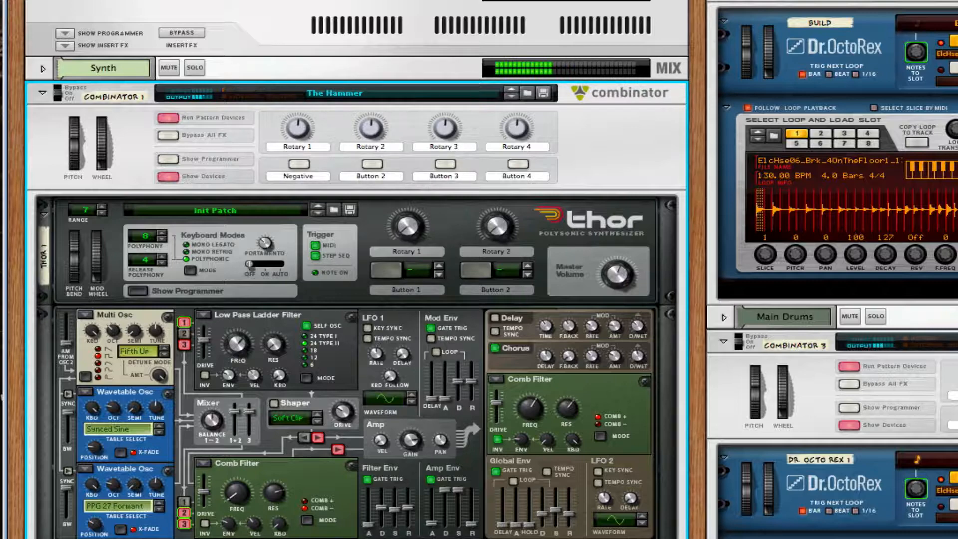
{"action": "scroll", "coordinate": [349, 269], "scroll_direction": "down", "scroll_amount": 10}
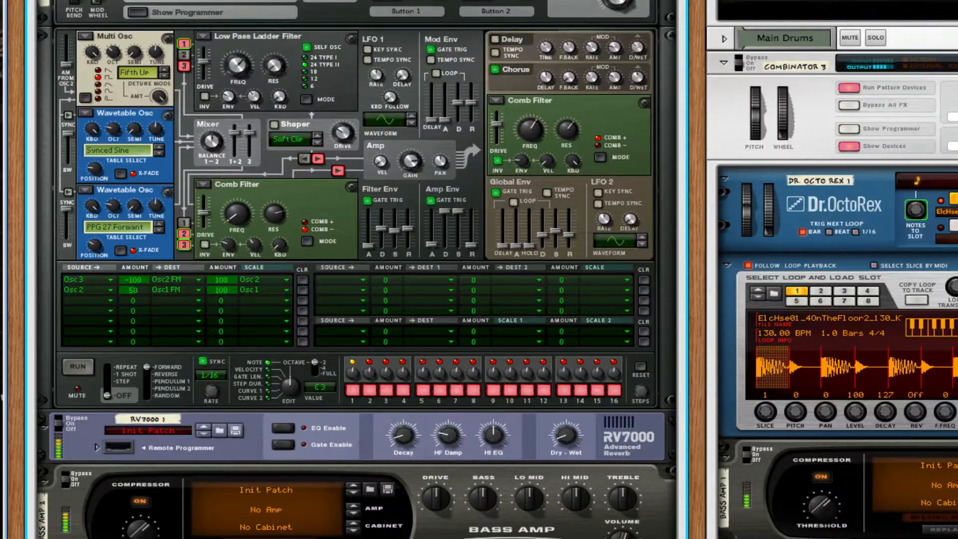
{"action": "scroll", "coordinate": [349, 270], "scroll_direction": "up", "scroll_amount": 9}
Step: Solo the Synth channel briefly to hear it alone, turn the solo off and stop playback
{"action": "left_click", "coordinate": [193, 40]}
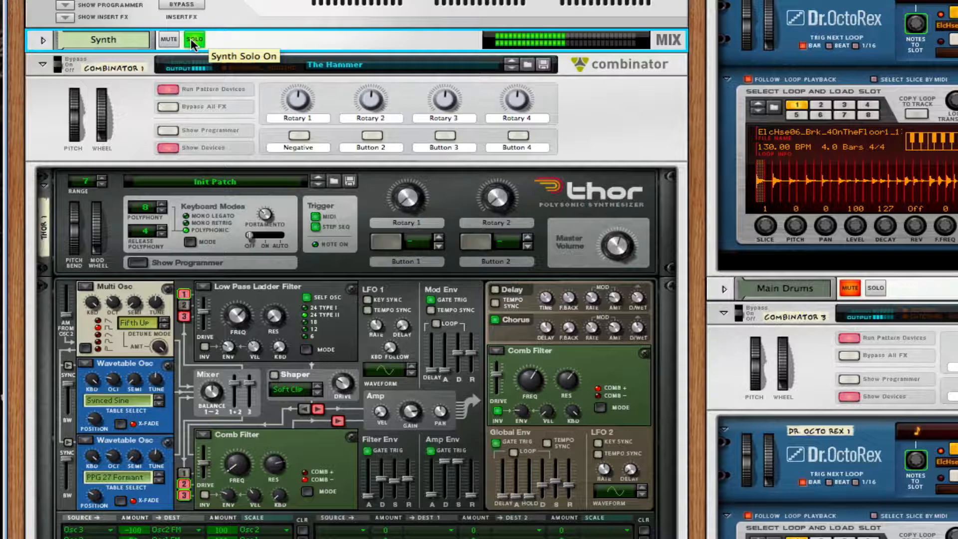
{"action": "left_click", "coordinate": [194, 40]}
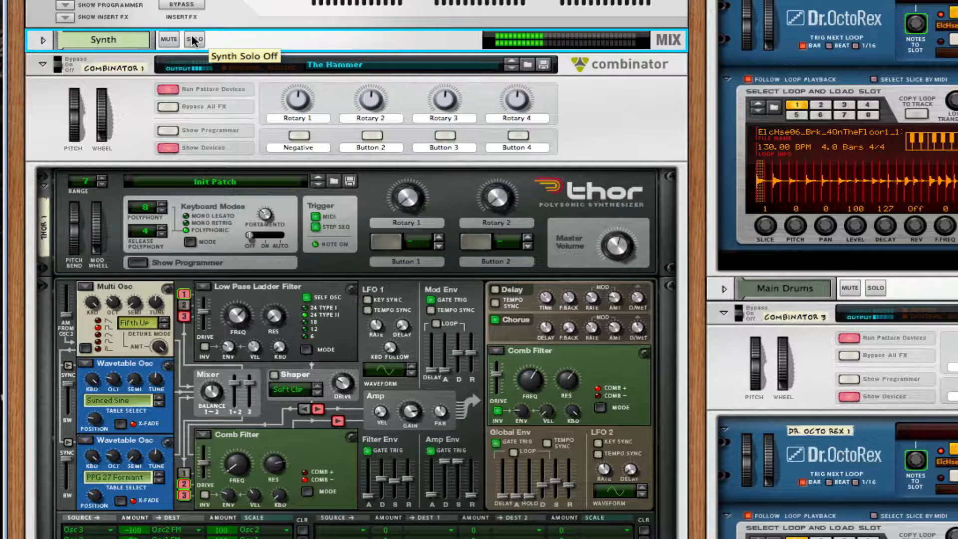
{"action": "key", "text": "space"}
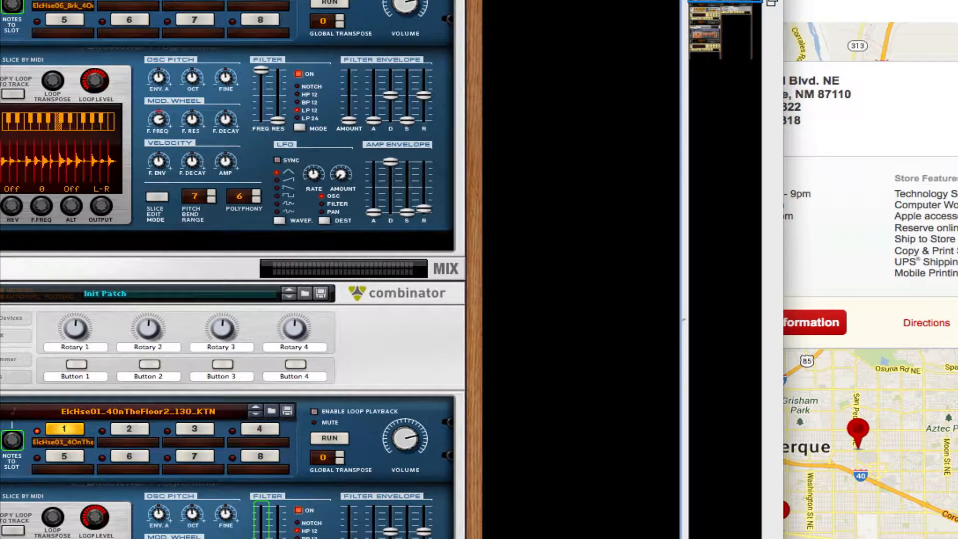
Step: Close the web browser's store location page and minimize the remaining browser window
{"action": "key", "text": "super+w"}
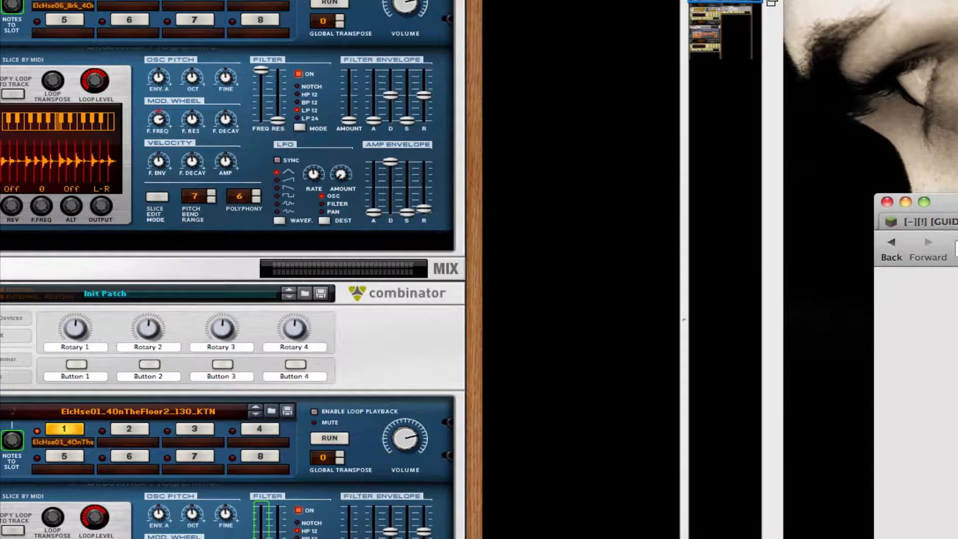
{"action": "left_click", "coordinate": [905, 202]}
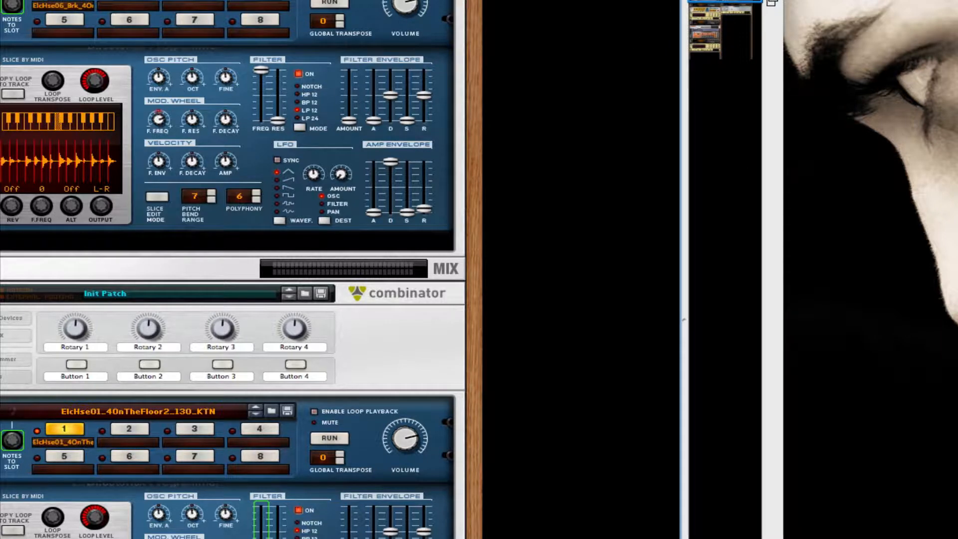
Step: Start a new empty song and enlarge its rack area over the mixer and sequencer areas
{"action": "left_click_drag", "start_coordinate": [768, 1], "coordinate": [0, 15]}
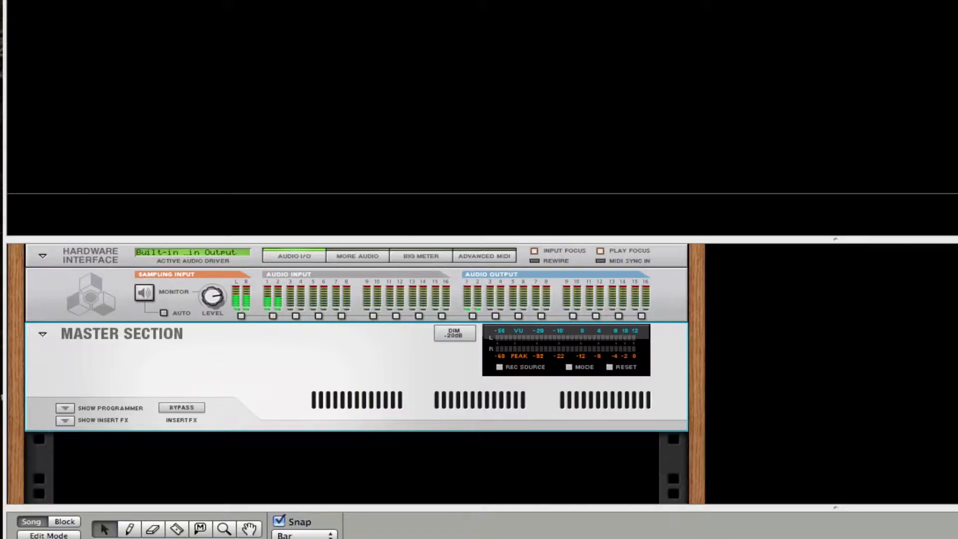
{"action": "left_click_drag", "start_coordinate": [765, 239], "coordinate": [765, 75]}
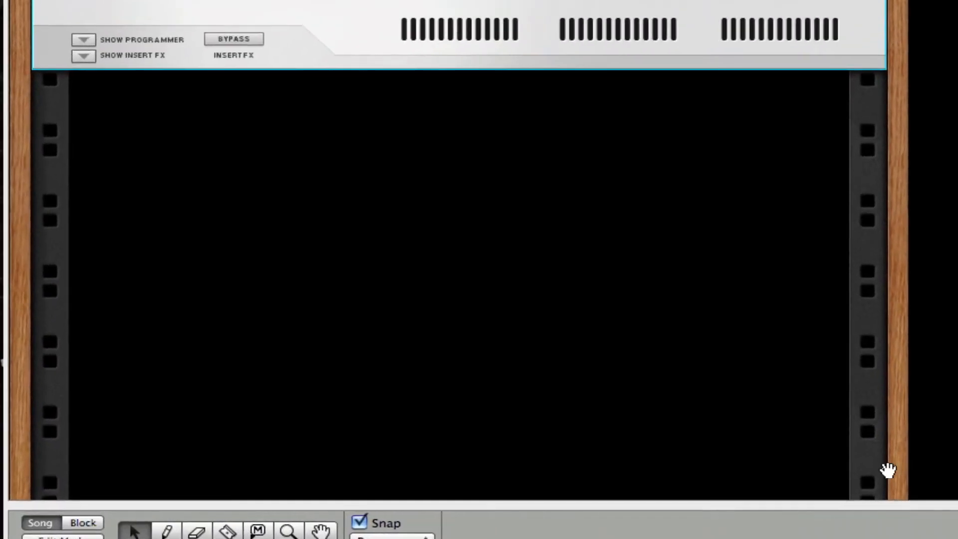
{"action": "left_click_drag", "start_coordinate": [902, 505], "coordinate": [902, 538]}
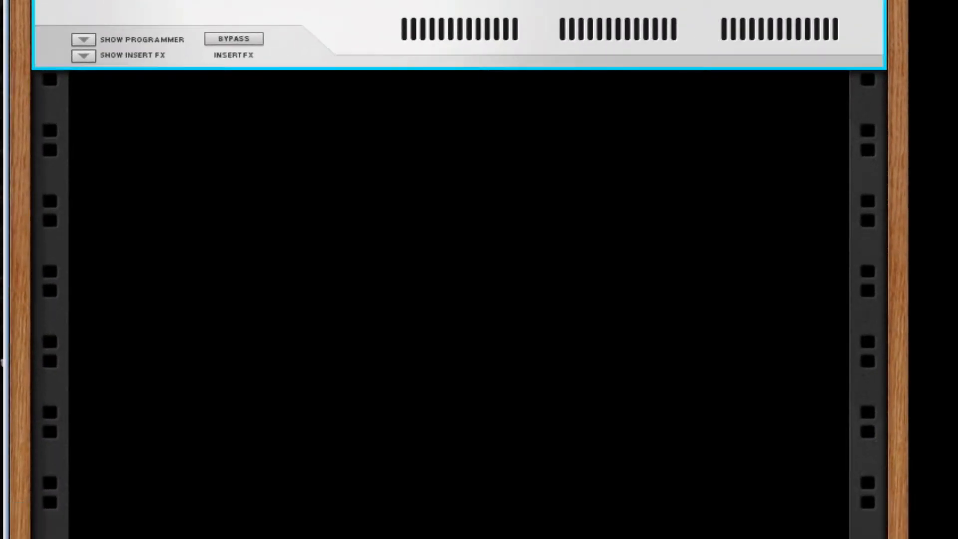
{"action": "right_click", "coordinate": [384, 188]}
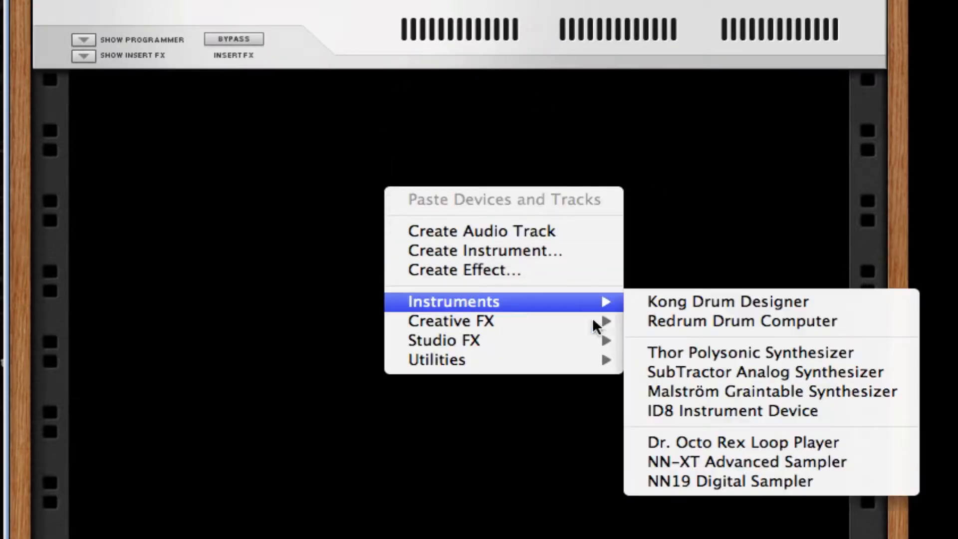
{"action": "mouse_move", "coordinate": [529, 359]}
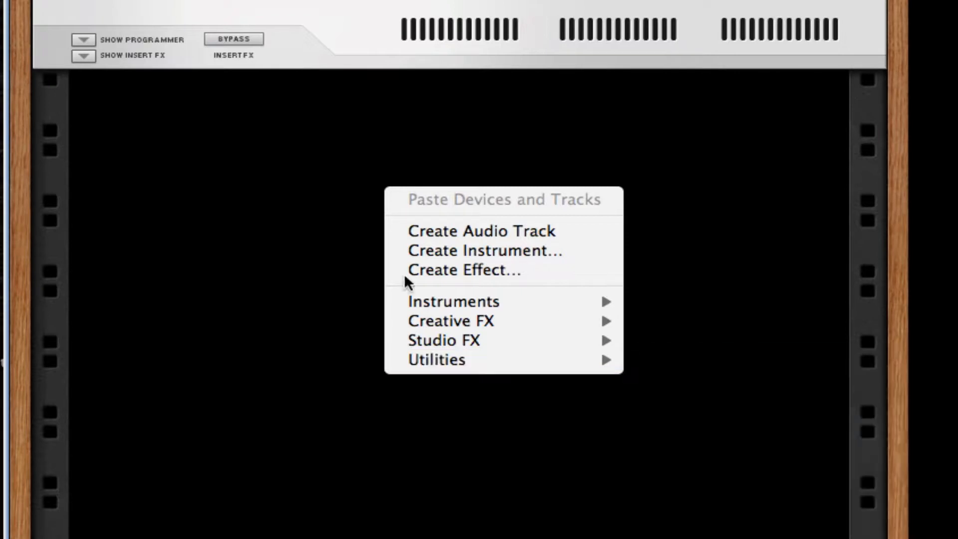
{"action": "left_click", "coordinate": [230, 232]}
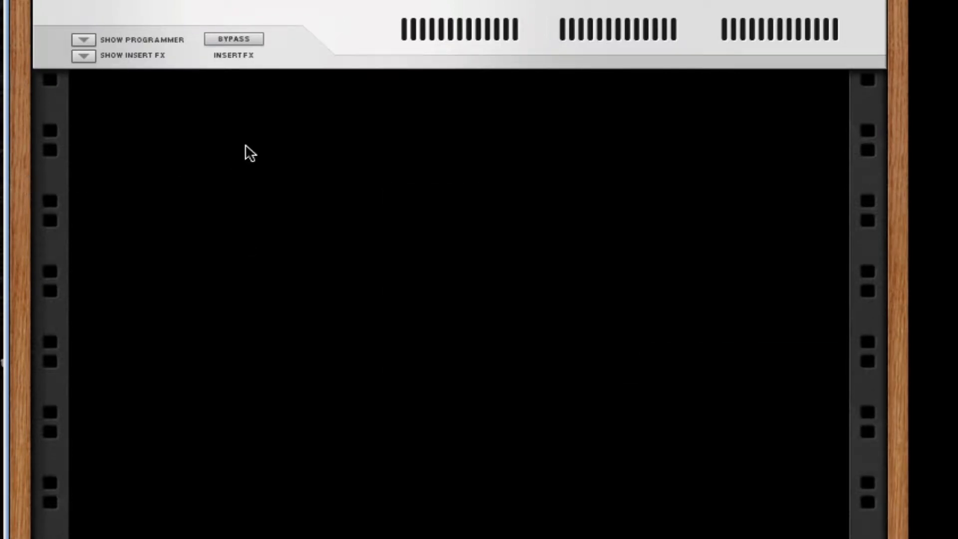
Step: Create a Combinator in the empty rack below the master section
{"action": "right_click", "coordinate": [248, 151]}
{"action": "mouse_move", "coordinate": [419, 319]}
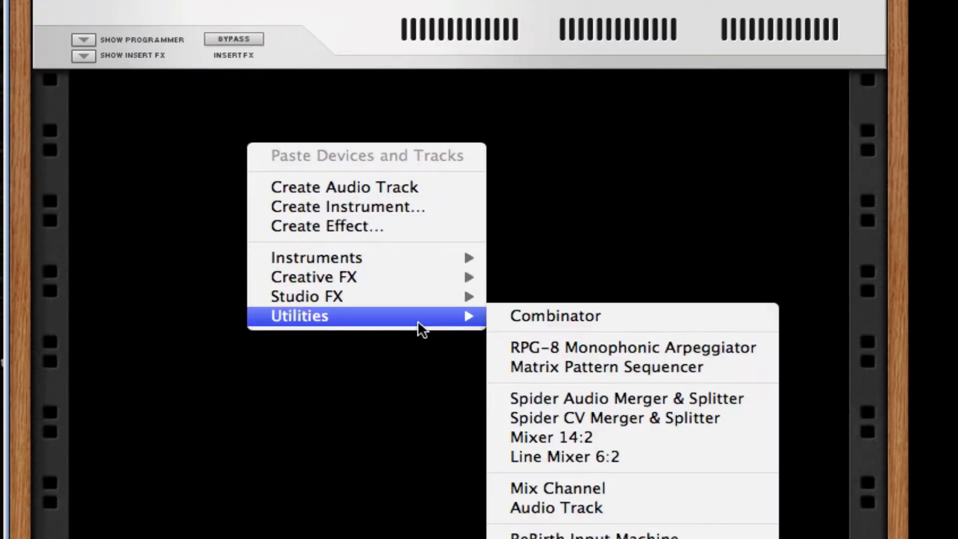
{"action": "left_click", "coordinate": [532, 311]}
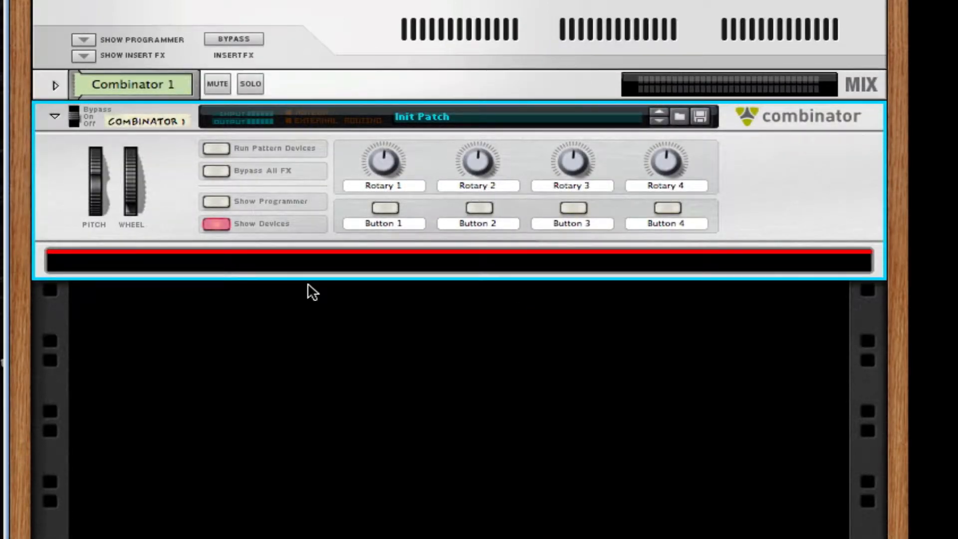
Step: Add a Thor Polysonic Synthesizer inside the new Combinator
{"action": "right_click", "coordinate": [316, 269]}
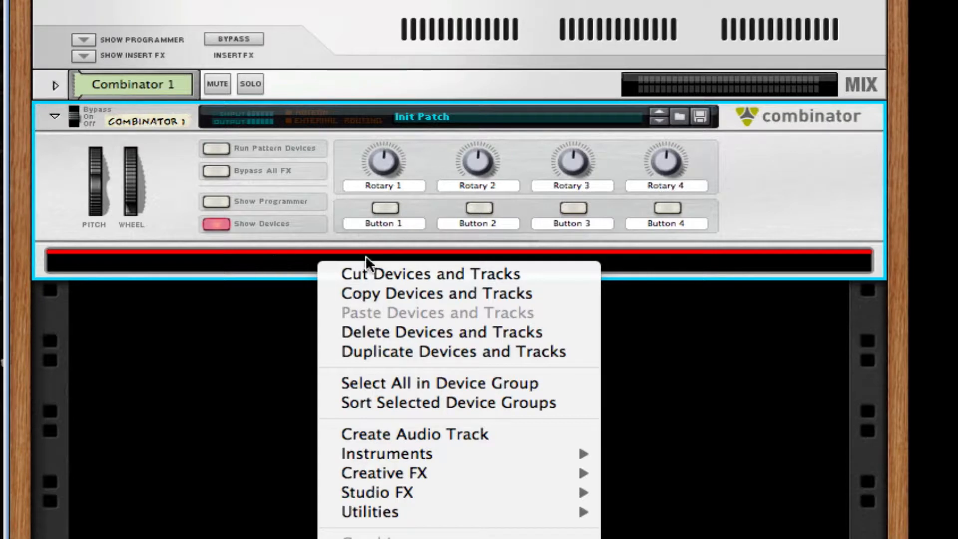
{"action": "mouse_move", "coordinate": [523, 510]}
{"action": "mouse_move", "coordinate": [543, 449]}
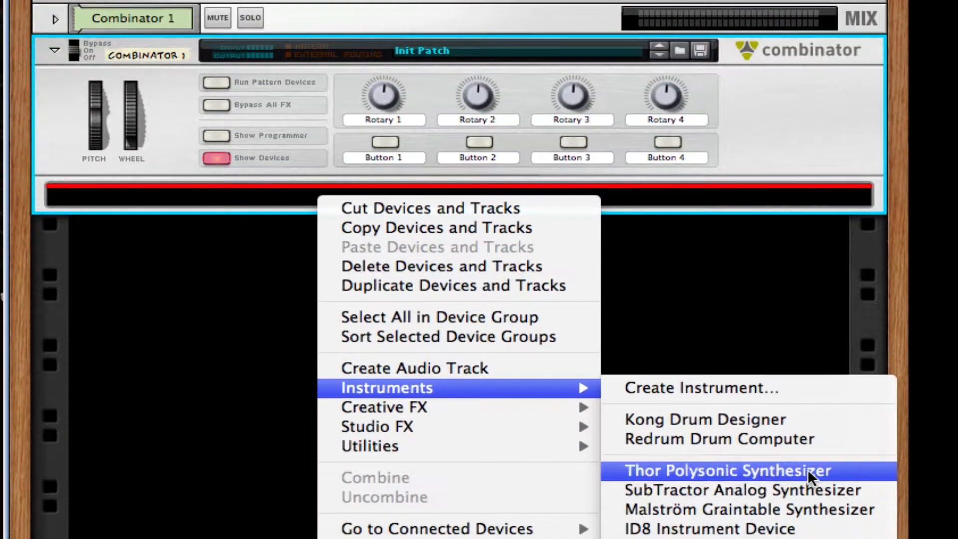
{"action": "left_click", "coordinate": [807, 534]}
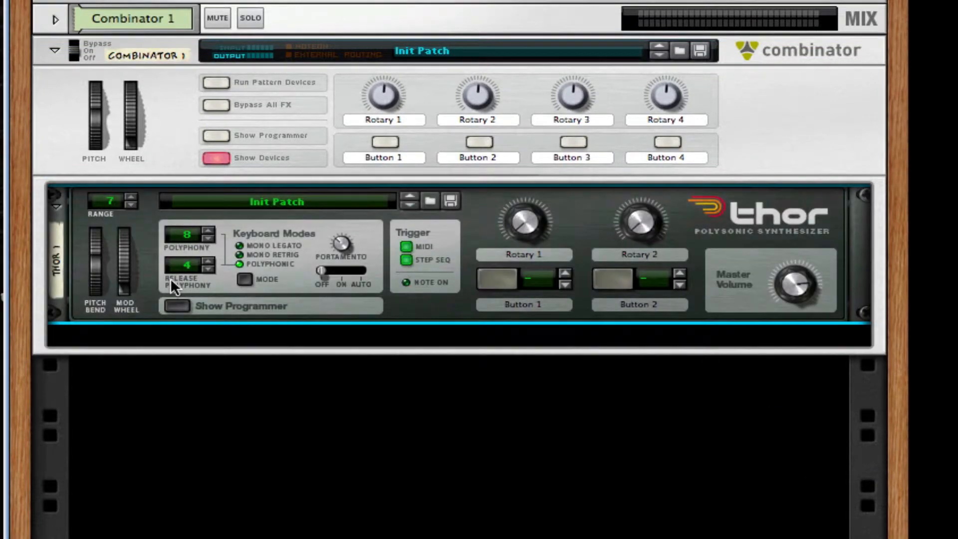
Step: Show Thor's programmer to expose its oscillator, filter and modulation sections
{"action": "left_click", "coordinate": [178, 306]}
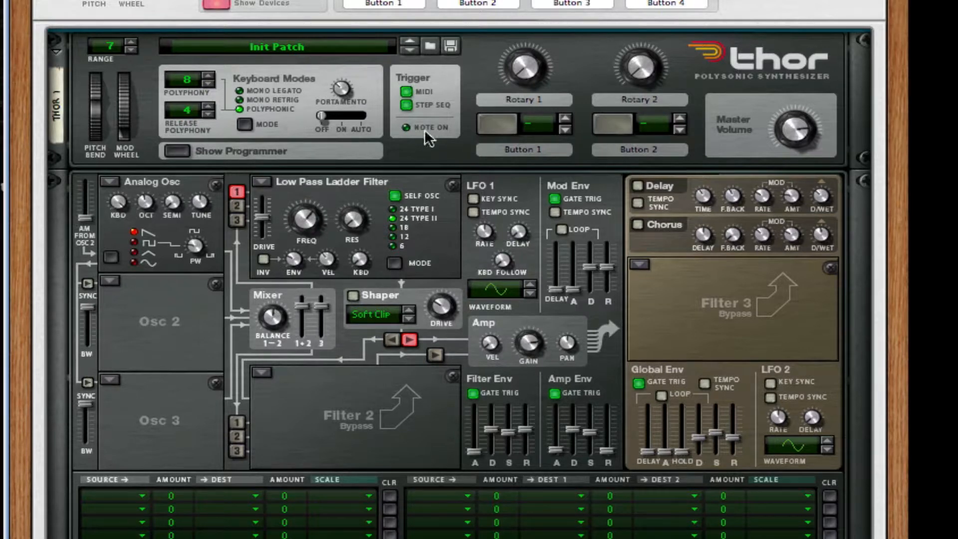
{"action": "scroll", "coordinate": [698, 367], "scroll_direction": "down", "scroll_amount": 3}
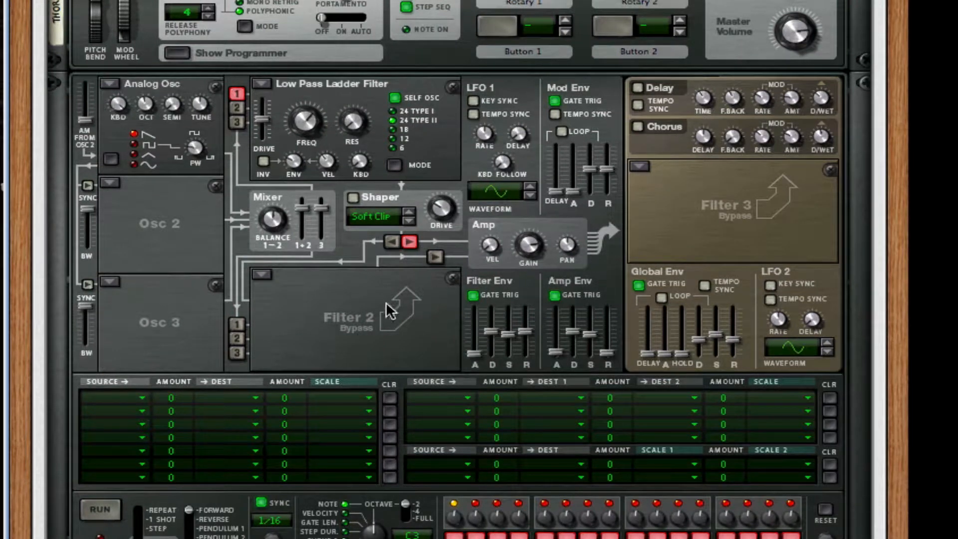
Step: Change oscillator 1 to a Multi Oscillator with the square waveform and the Fifth Up detune mode
{"action": "left_click", "coordinate": [108, 84]}
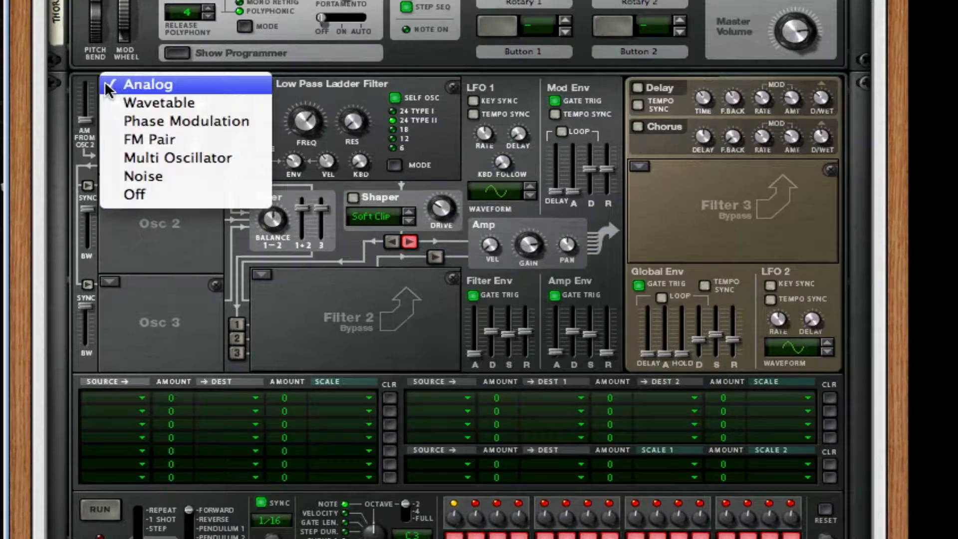
{"action": "left_click", "coordinate": [205, 158]}
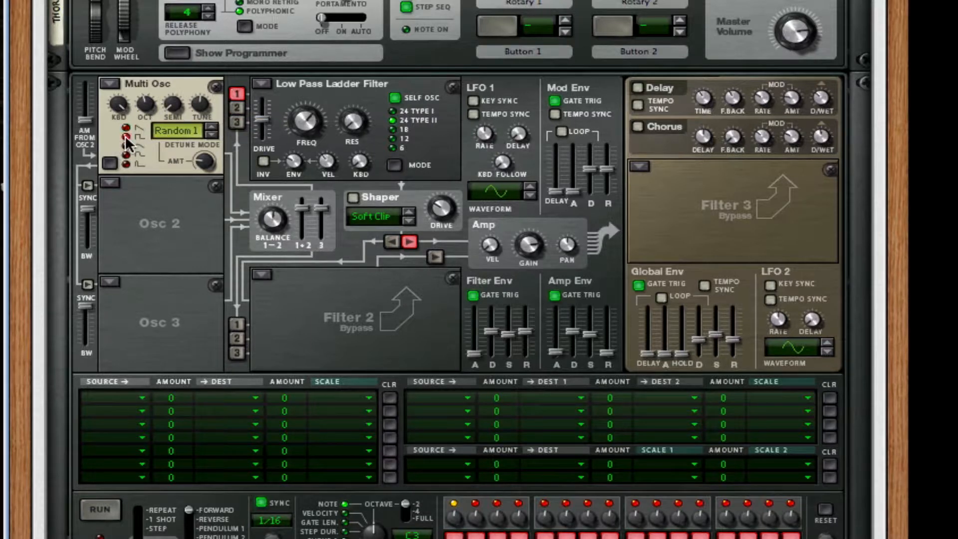
{"action": "left_click", "coordinate": [213, 134]}
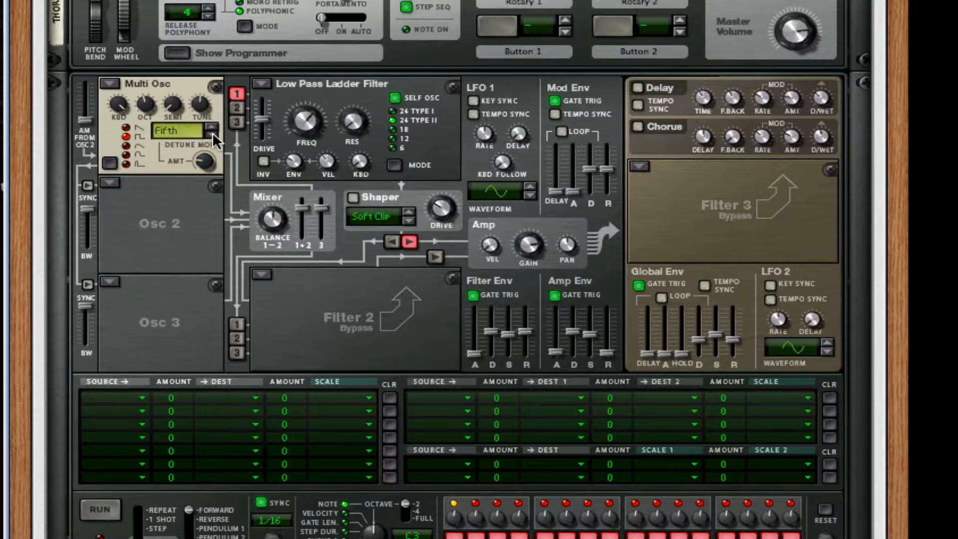
{"action": "left_click", "coordinate": [213, 134]}
{"action": "left_click", "coordinate": [213, 135]}
Step: Raise oscillator 1's detune amount close to its maximum and set its octave to 3
{"action": "mouse_move", "coordinate": [208, 166]}
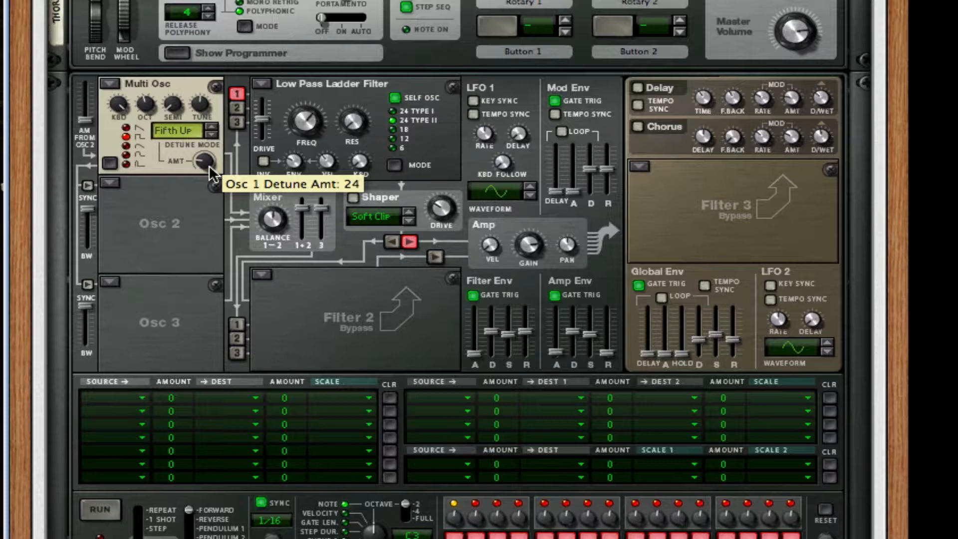
{"action": "left_click_drag", "start_coordinate": [209, 165], "coordinate": [208, 125]}
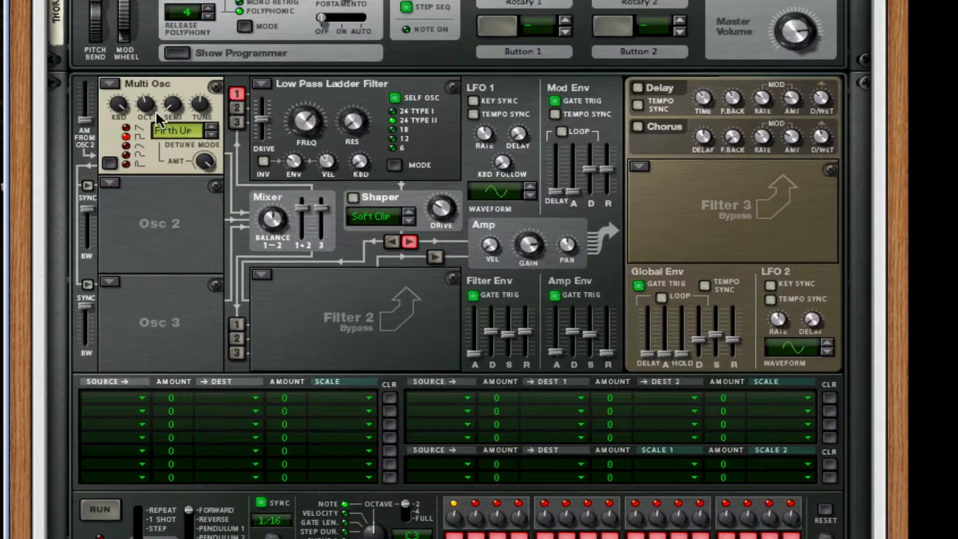
{"action": "mouse_move", "coordinate": [149, 107]}
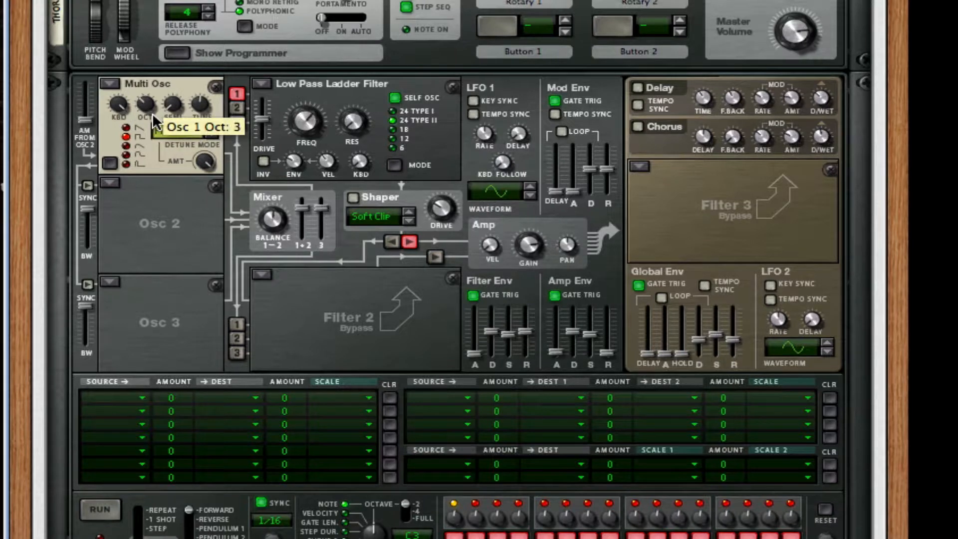
Step: Route oscillator 3 into filter 1 and set filter 1's drive to 82
{"action": "left_click", "coordinate": [239, 125]}
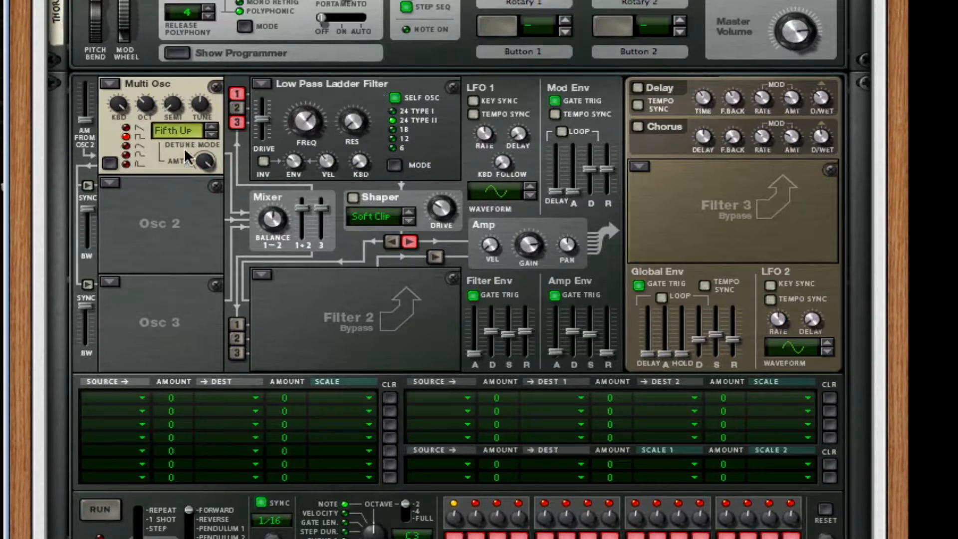
{"action": "left_click_drag", "start_coordinate": [265, 118], "coordinate": [265, 112]}
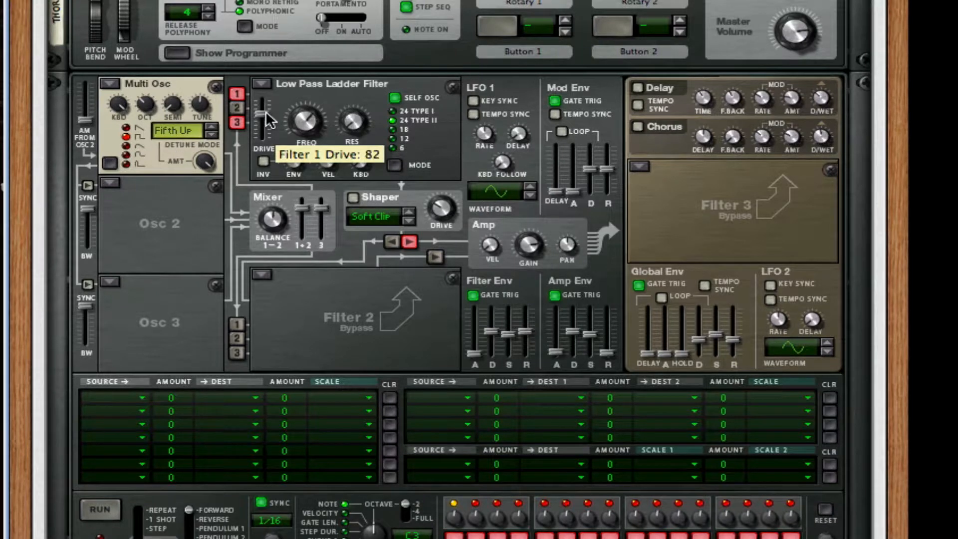
Step: Set oscillator 2 to a Wavetable oscillator using the Synced Sine table and lower its octave
{"action": "left_click", "coordinate": [111, 182]}
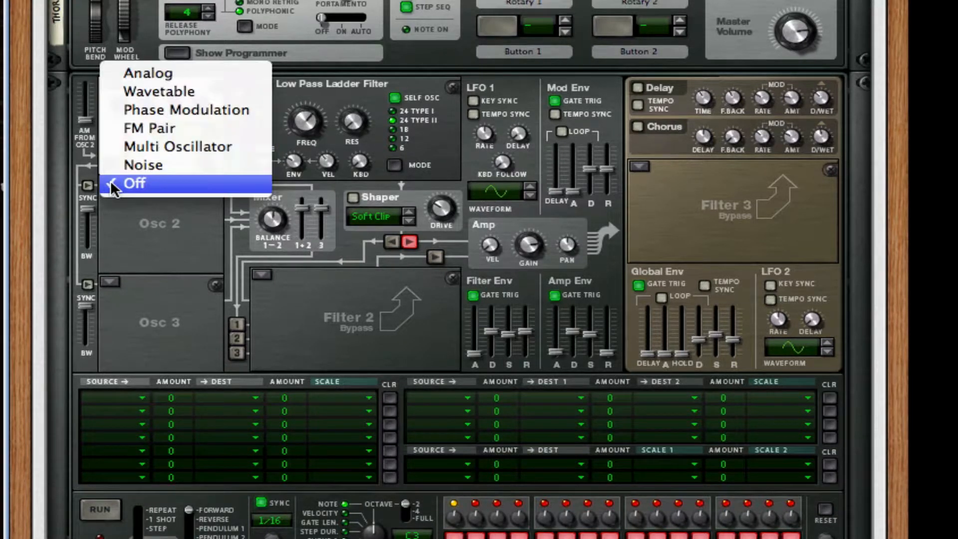
{"action": "left_click", "coordinate": [221, 90]}
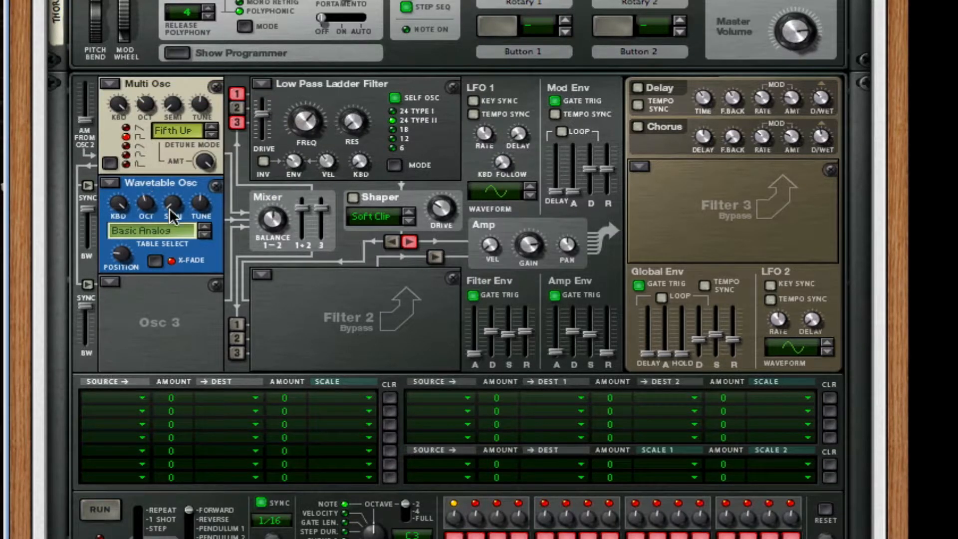
{"action": "left_click", "coordinate": [205, 237]}
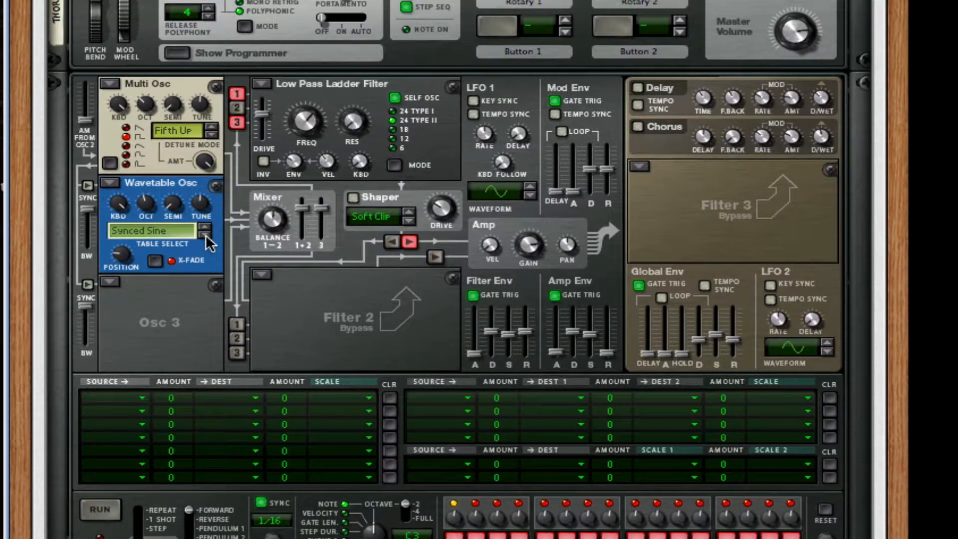
{"action": "left_click_drag", "start_coordinate": [146, 206], "coordinate": [145, 220]}
Step: Route oscillators 2 and 3 into filter 2 and enable filter 2's output to the amp
{"action": "left_click", "coordinate": [239, 339]}
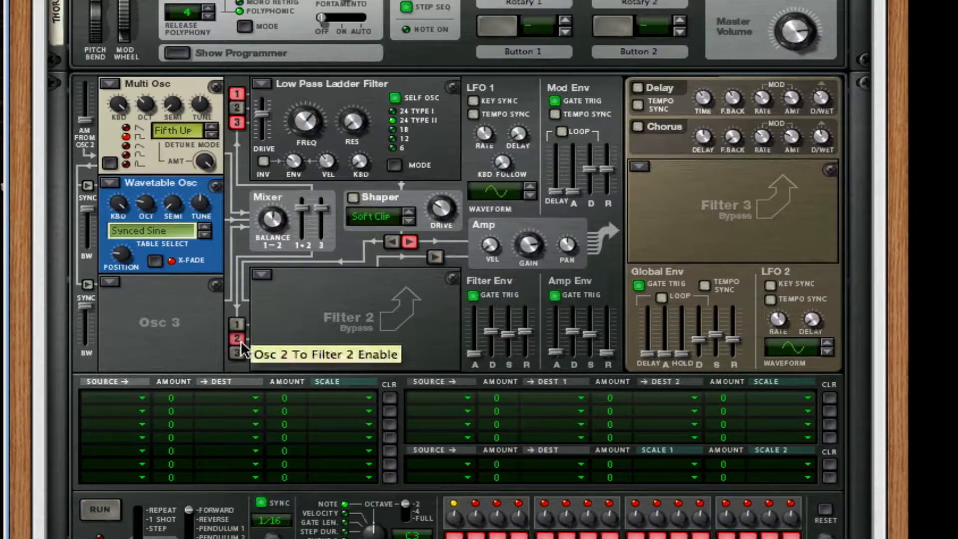
{"action": "left_click", "coordinate": [237, 351]}
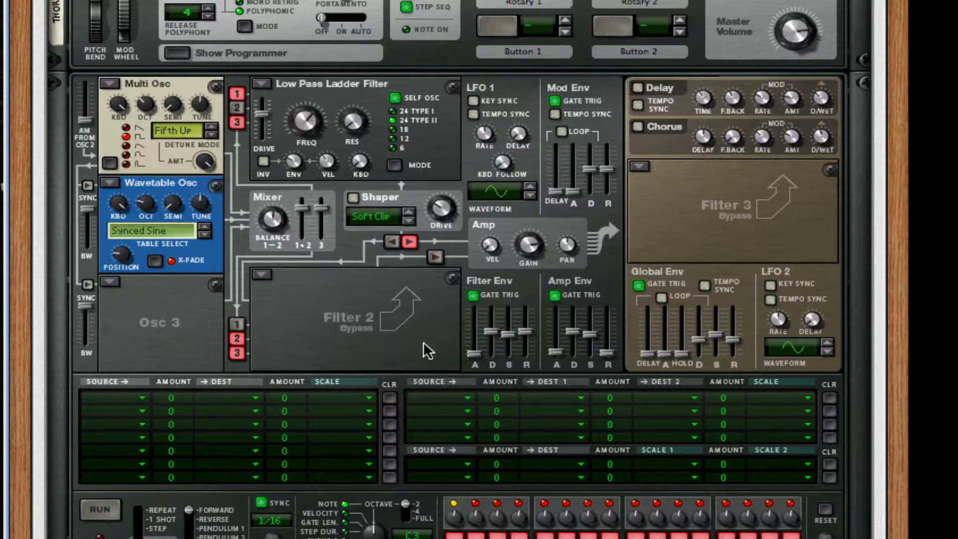
{"action": "left_click", "coordinate": [434, 258]}
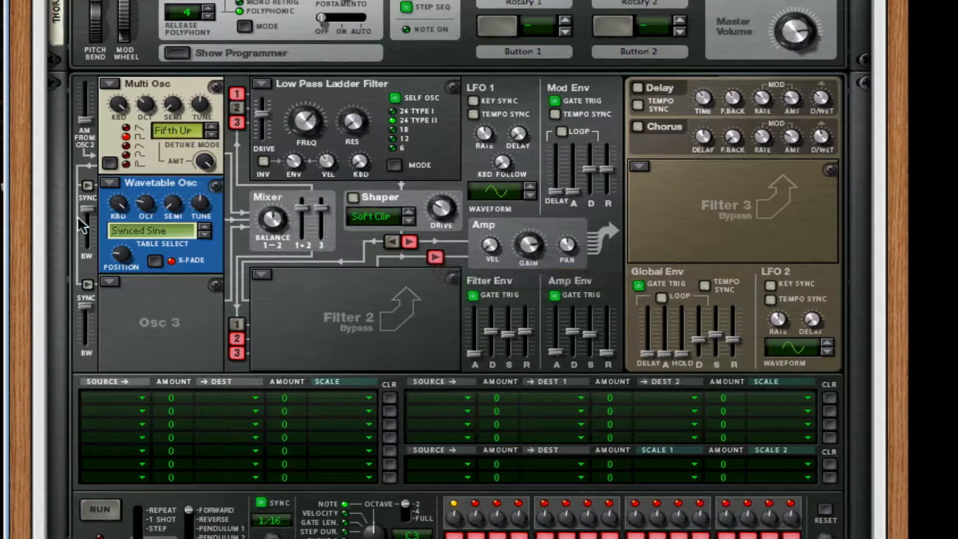
Step: Set oscillator 3 to a Wavetable oscillator with the Basic Analog table and adjust its table position slightly
{"action": "left_click", "coordinate": [109, 282]}
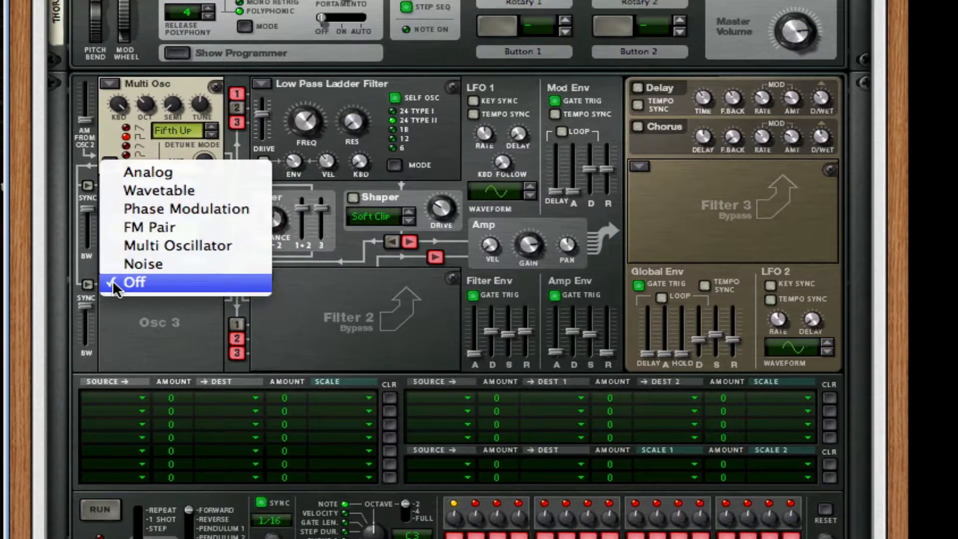
{"action": "left_click", "coordinate": [239, 187]}
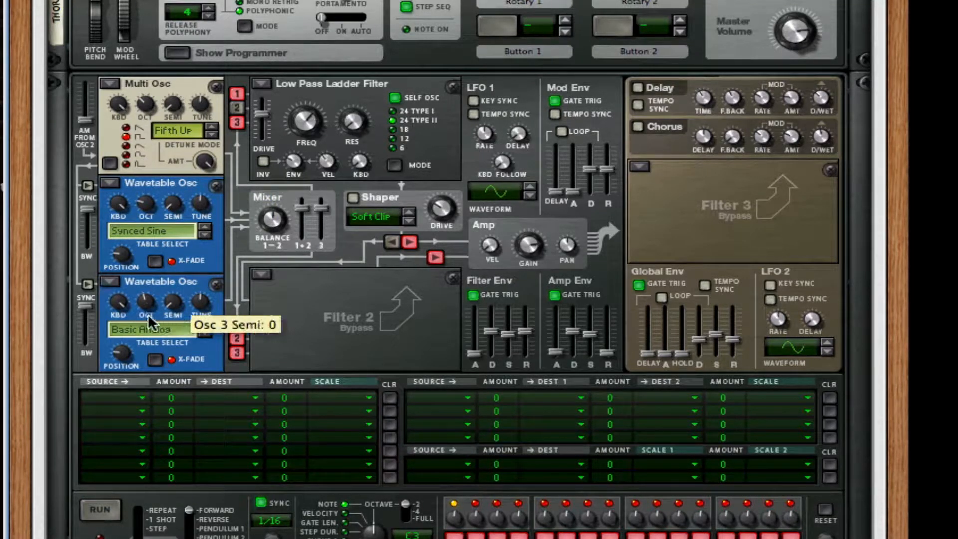
{"action": "left_click_drag", "start_coordinate": [131, 353], "coordinate": [131, 351]}
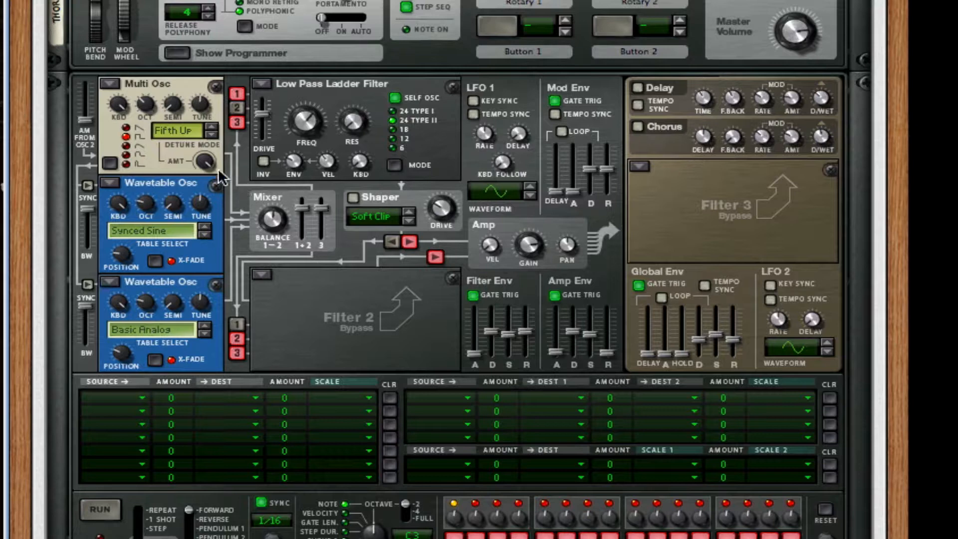
Step: Make filter 2 a Comb filter in Comb − mode with frequency at minimum and resonance turned up
{"action": "left_click", "coordinate": [257, 273]}
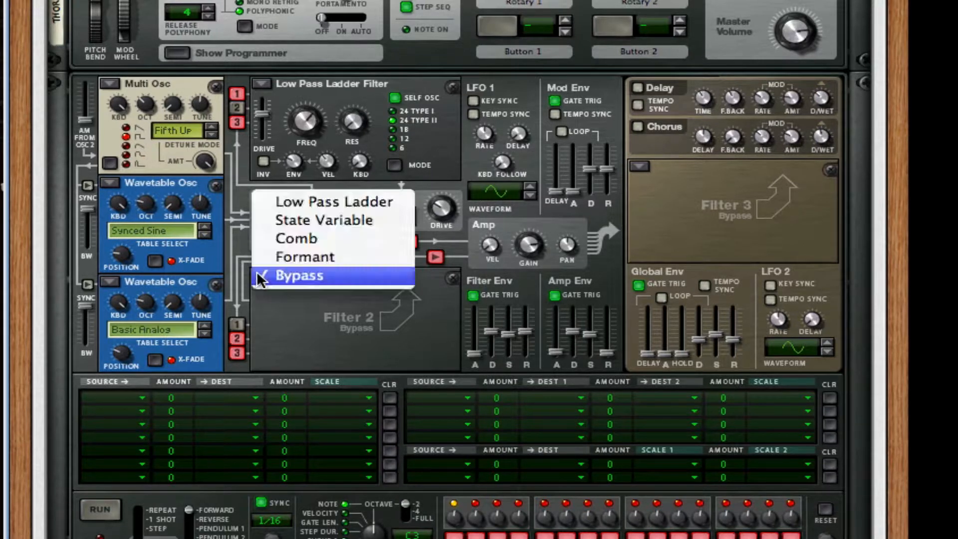
{"action": "left_click", "coordinate": [295, 239]}
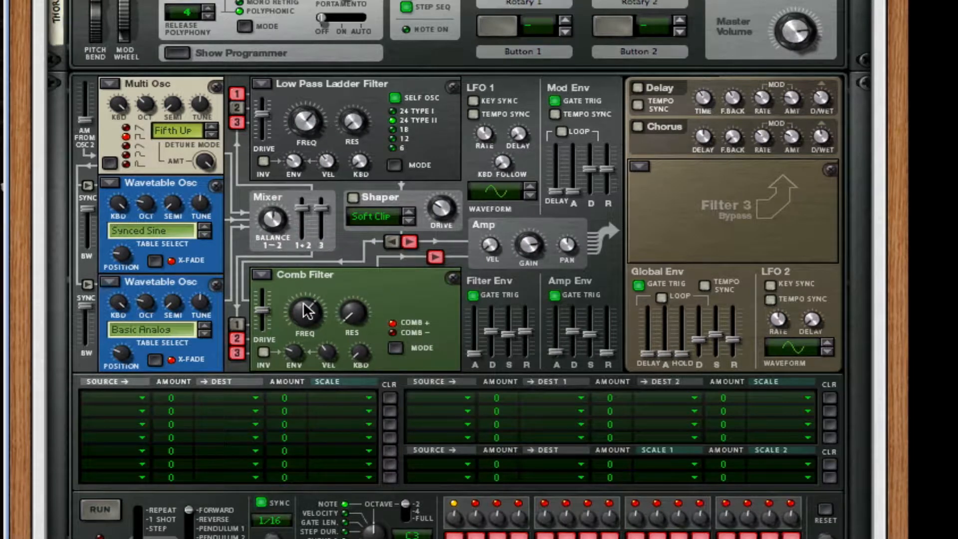
{"action": "left_click_drag", "start_coordinate": [307, 311], "coordinate": [318, 415]}
{"action": "left_click_drag", "start_coordinate": [343, 308], "coordinate": [358, 258]}
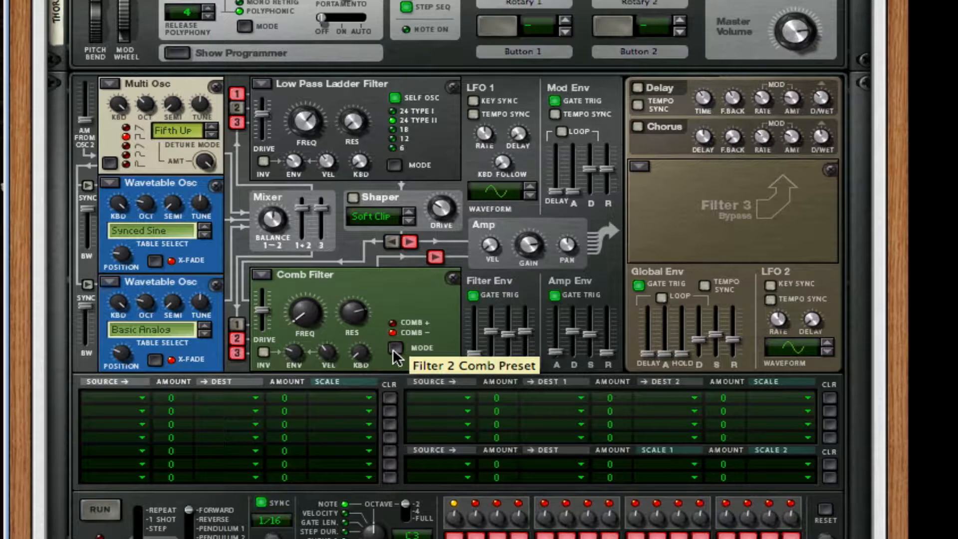
Step: Make filter 3 a Comb filter and turn up its resonance
{"action": "left_click", "coordinate": [635, 164]}
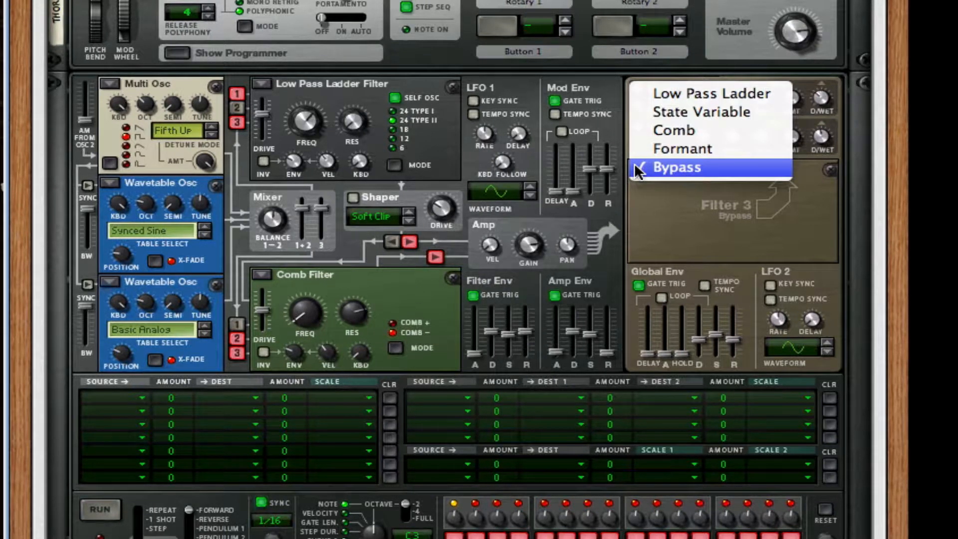
{"action": "left_click", "coordinate": [657, 128]}
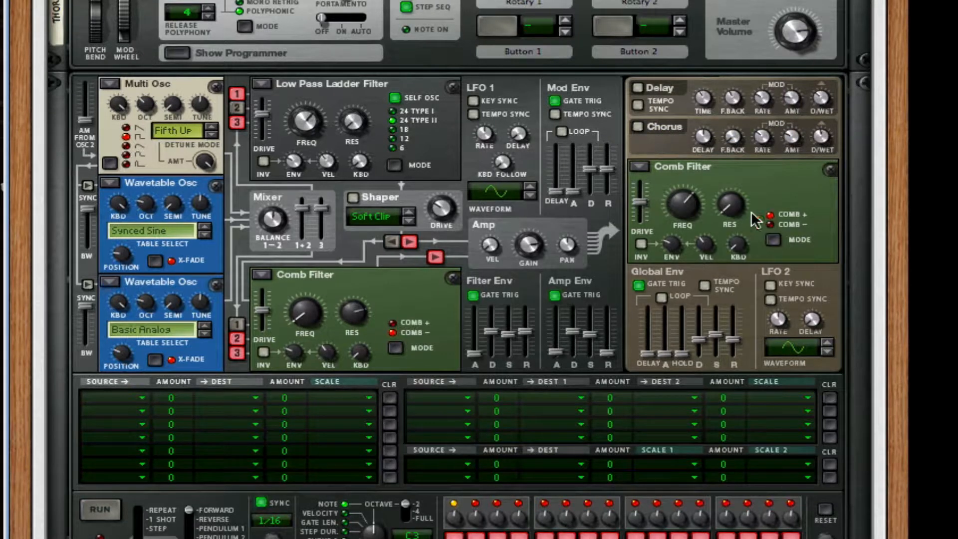
{"action": "left_click_drag", "start_coordinate": [750, 210], "coordinate": [752, 166]}
Step: Invert filter 3's envelope, adjust its envelope and velocity amounts, and turn its keyboard tracking fully up
{"action": "left_click", "coordinate": [640, 242]}
{"action": "left_click_drag", "start_coordinate": [669, 239], "coordinate": [668, 249]}
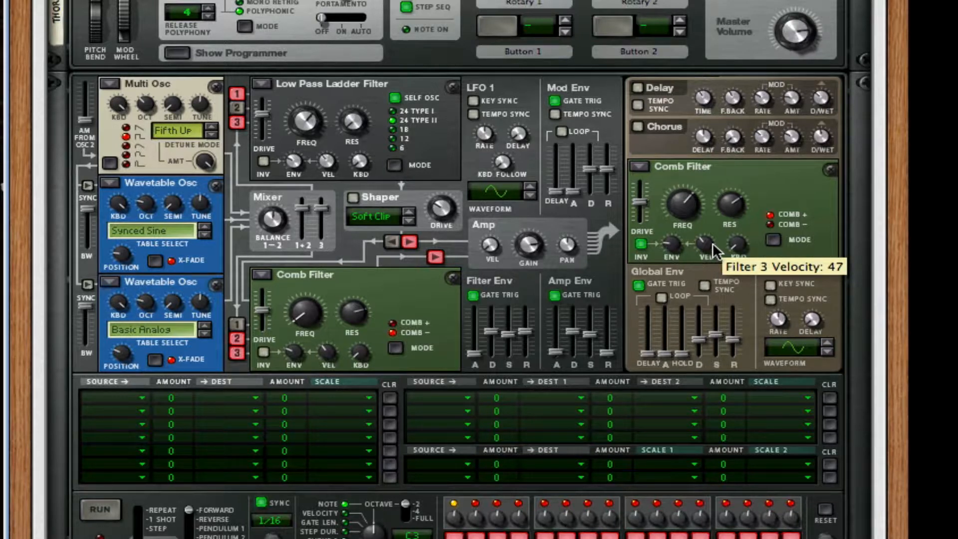
{"action": "left_click_drag", "start_coordinate": [712, 247], "coordinate": [719, 350]}
{"action": "left_click_drag", "start_coordinate": [737, 245], "coordinate": [781, 10]}
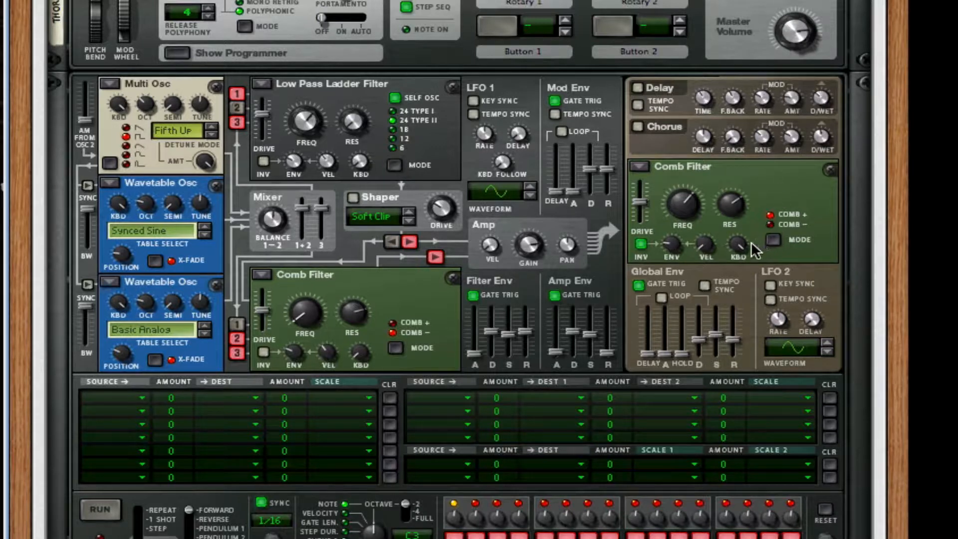
Step: In the first modulation row, route Osc 3 to Osc 2 Frequency (FM) with an amount of -100
{"action": "left_click", "coordinate": [133, 401]}
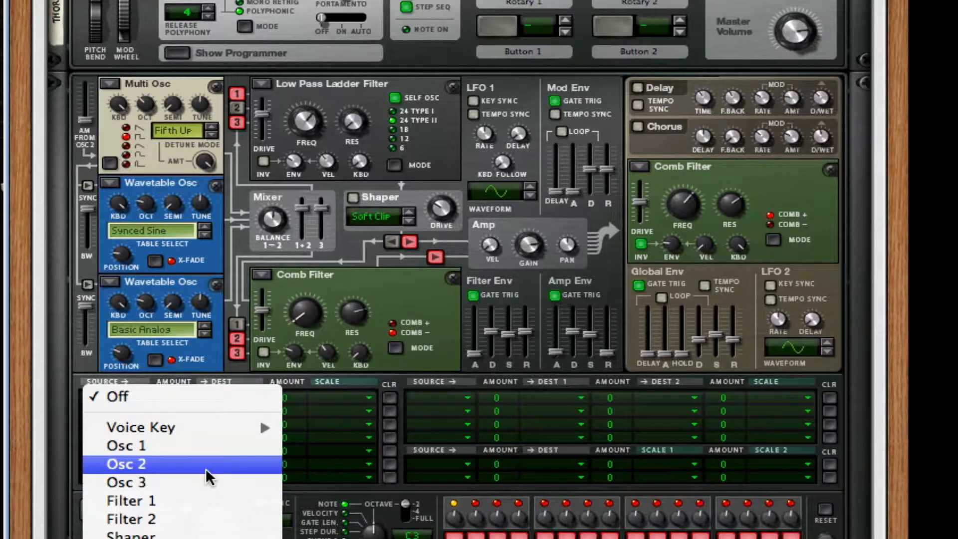
{"action": "left_click", "coordinate": [205, 468]}
{"action": "left_click", "coordinate": [106, 394]}
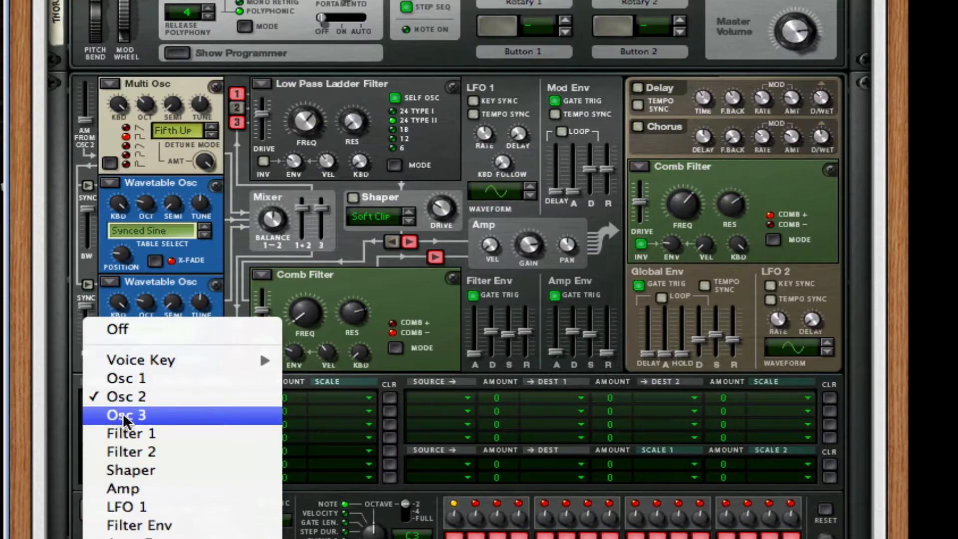
{"action": "left_click", "coordinate": [122, 414]}
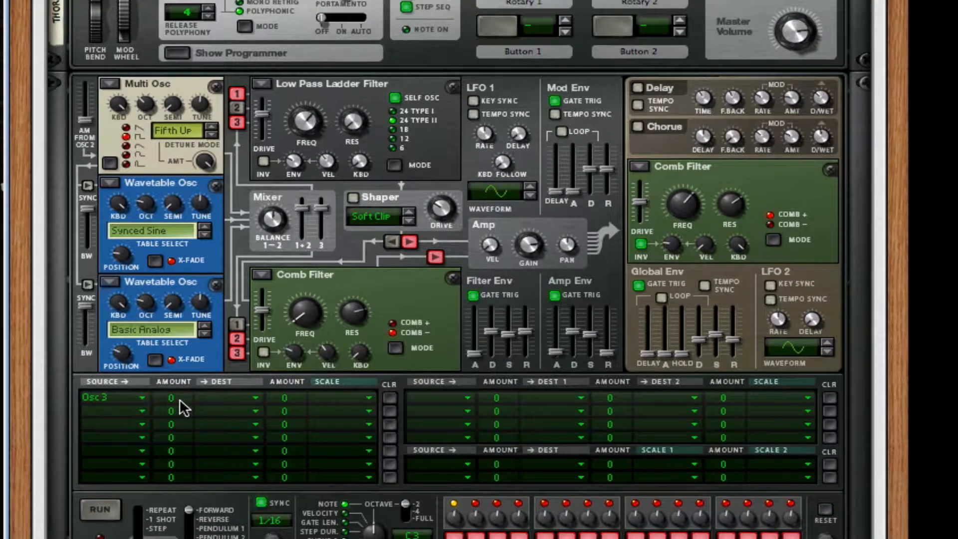
{"action": "left_click_drag", "start_coordinate": [180, 401], "coordinate": [179, 449]}
{"action": "left_click", "coordinate": [254, 397]}
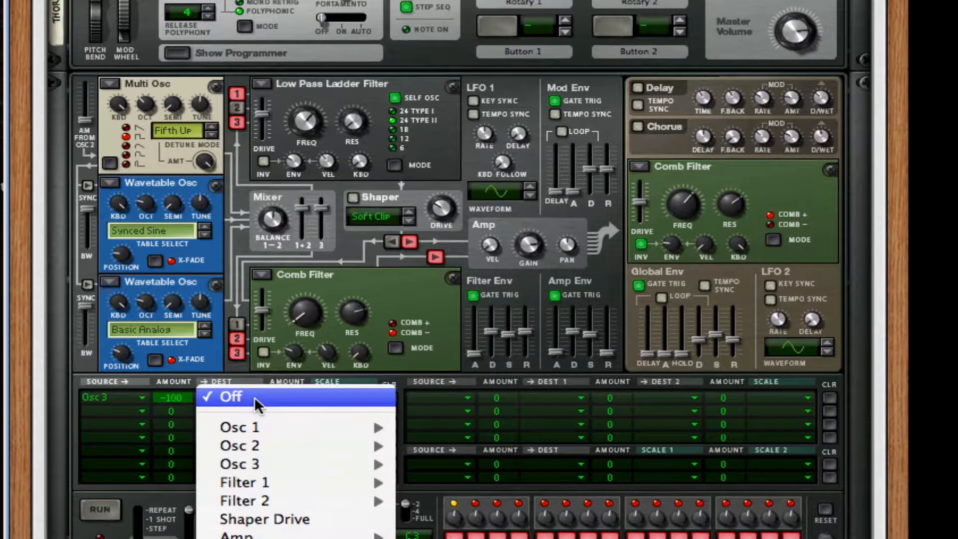
{"action": "mouse_move", "coordinate": [289, 445]}
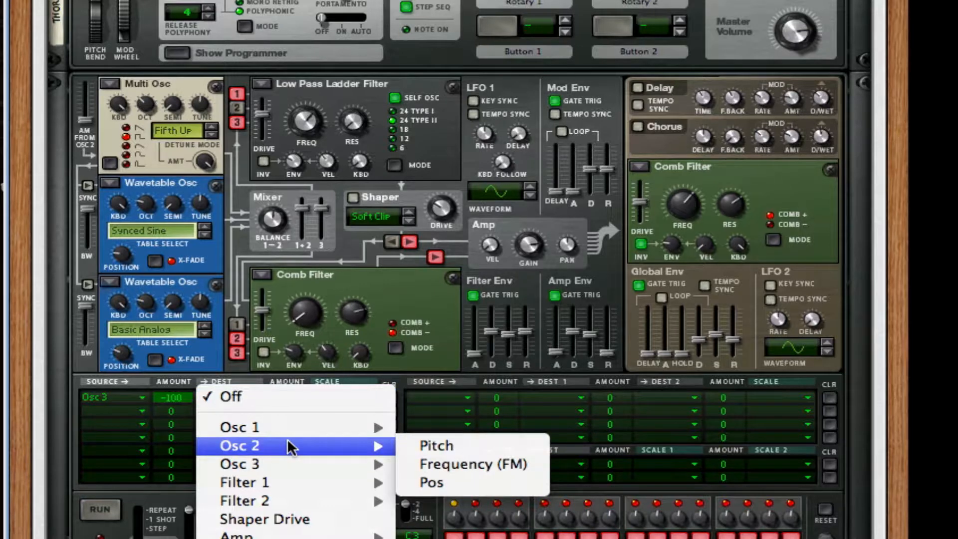
{"action": "left_click", "coordinate": [483, 464]}
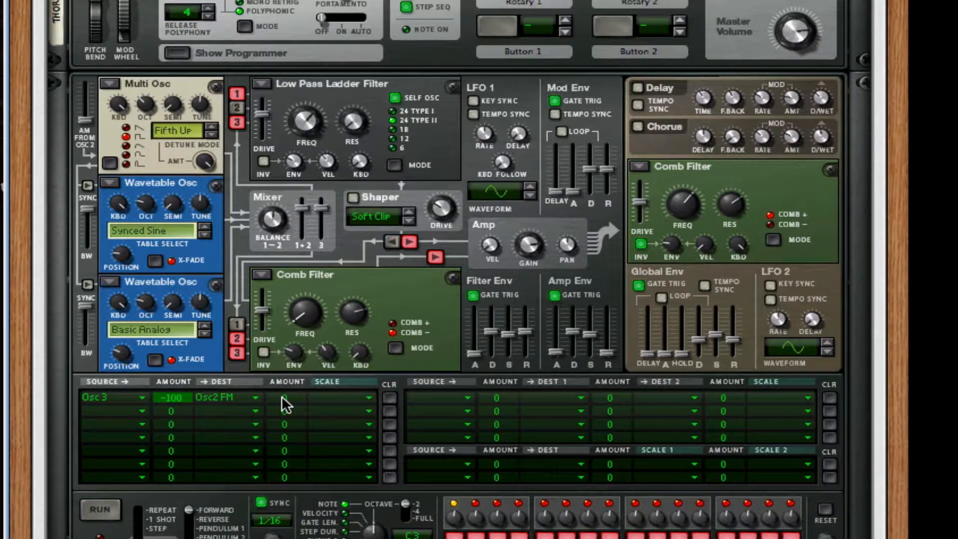
Step: Scale the Osc 3 to Osc 2 FM modulation by Osc 2 with an amount of 100
{"action": "left_click_drag", "start_coordinate": [281, 395], "coordinate": [349, 388]}
{"action": "left_click", "coordinate": [349, 398]}
{"action": "left_click", "coordinate": [366, 465]}
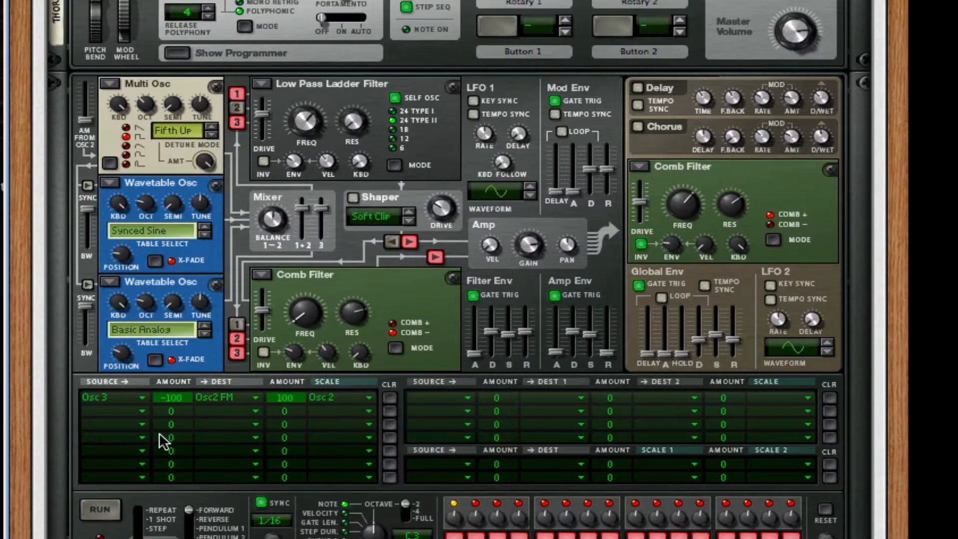
Step: In the second modulation row, route Osc 2 to Osc 1 Frequency (FM) with an amount of 50
{"action": "left_click", "coordinate": [142, 412]}
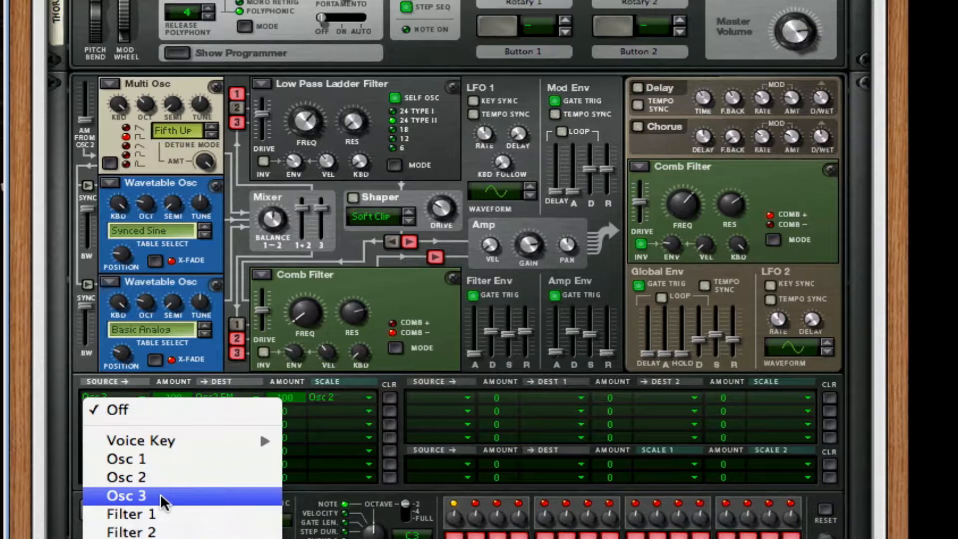
{"action": "left_click", "coordinate": [161, 477]}
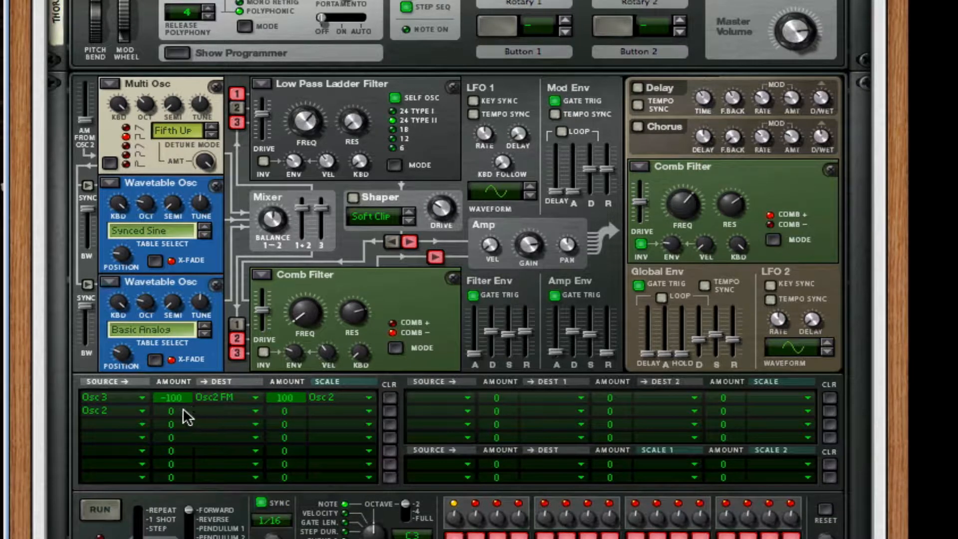
{"action": "left_click_drag", "start_coordinate": [182, 408], "coordinate": [192, 391]}
{"action": "left_click", "coordinate": [220, 410]}
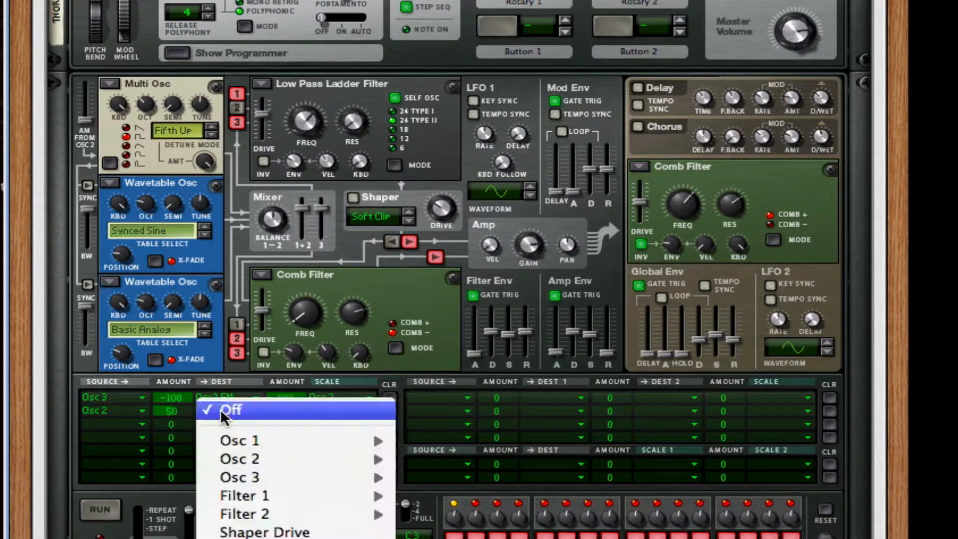
{"action": "mouse_move", "coordinate": [343, 441]}
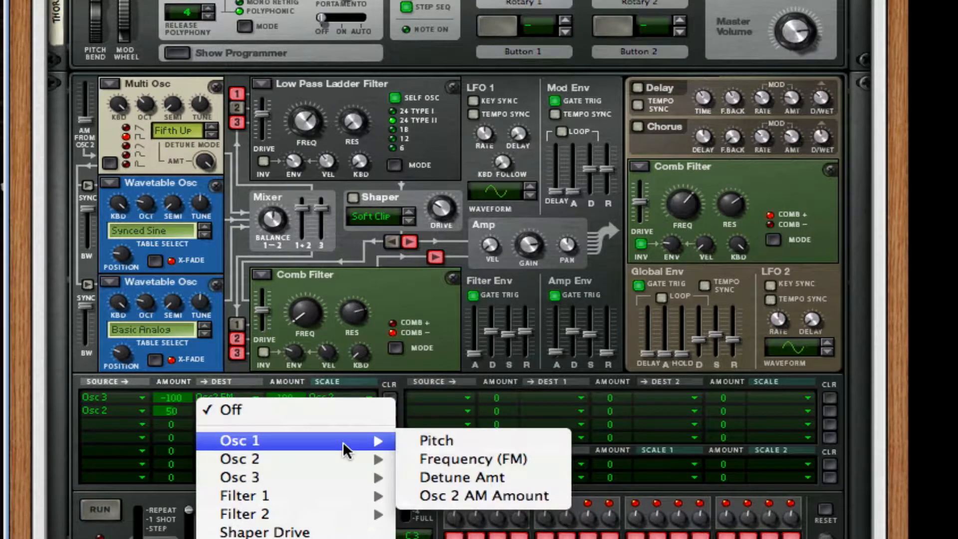
{"action": "left_click", "coordinate": [507, 457]}
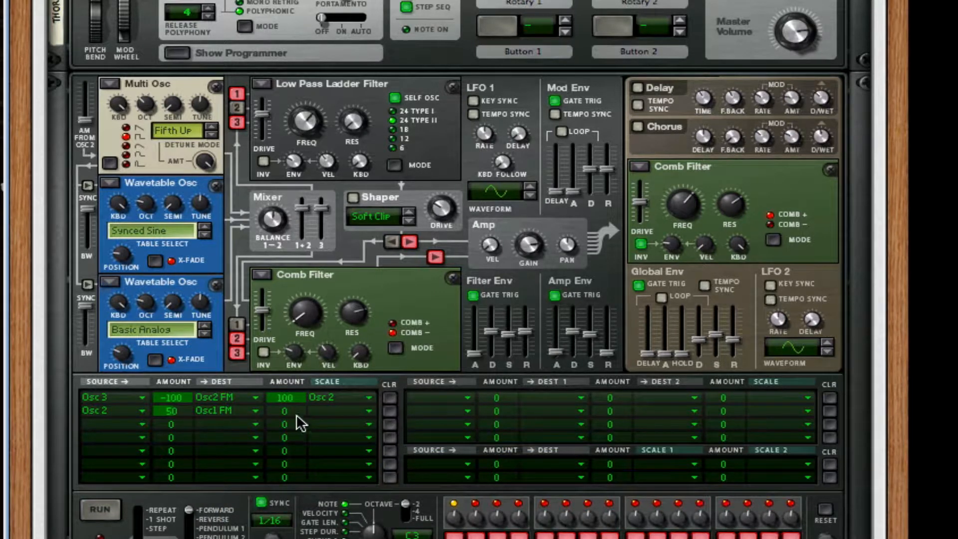
Step: Scale the Osc 2 to Osc 1 FM modulation by Osc 1 with an amount of 100
{"action": "left_click_drag", "start_coordinate": [298, 419], "coordinate": [298, 394]}
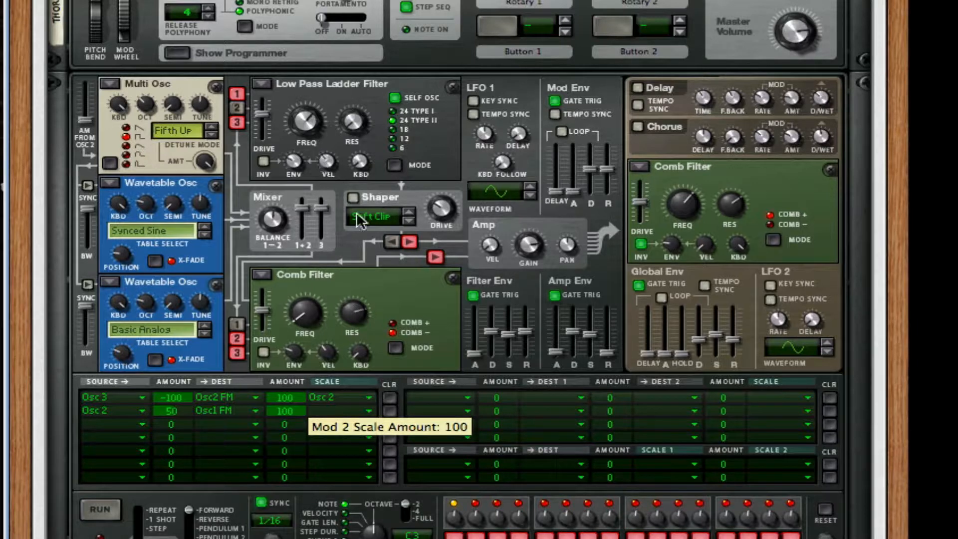
{"action": "left_click", "coordinate": [331, 412]}
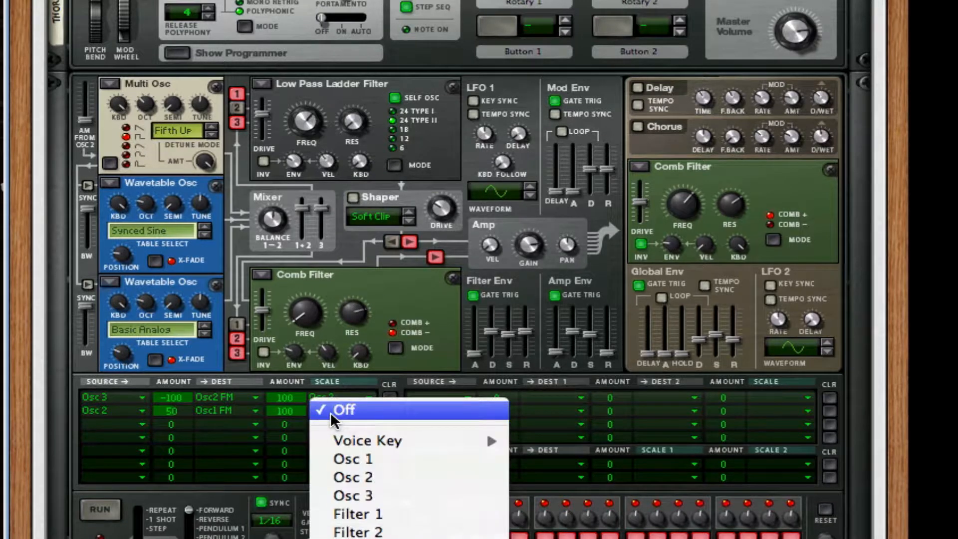
{"action": "left_click", "coordinate": [427, 458]}
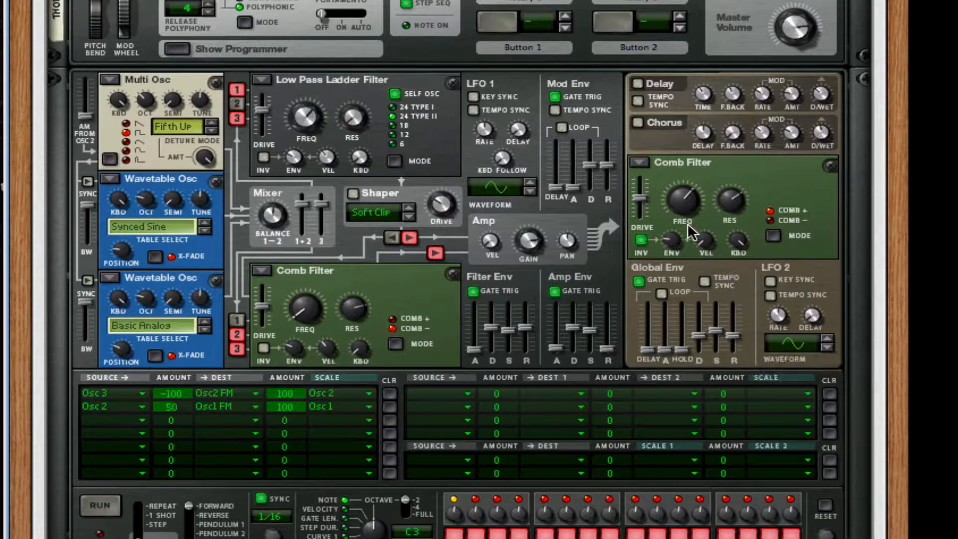
Step: Lower Thor's master volume slightly, then lengthen the amp envelope's decay and adjust its sustain
{"action": "left_click_drag", "start_coordinate": [805, 21], "coordinate": [804, 36]}
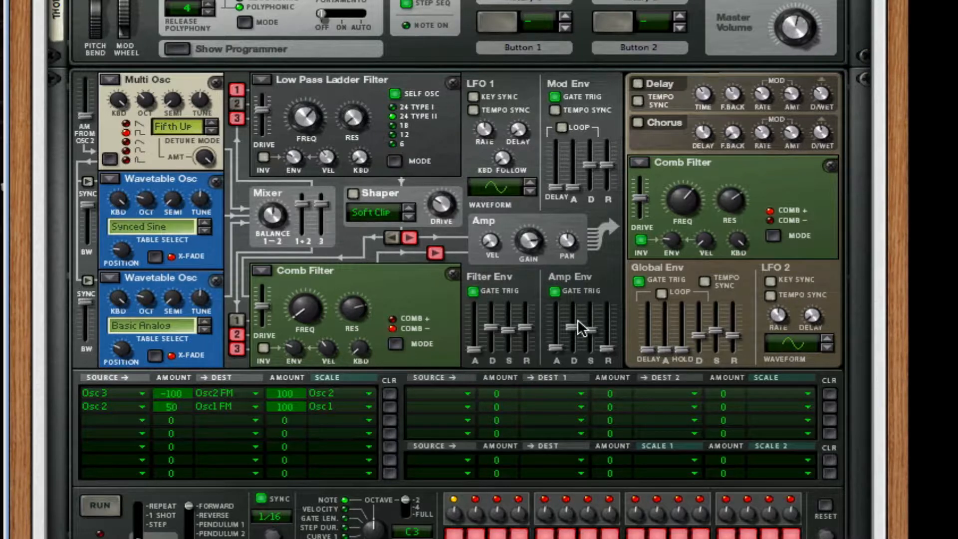
{"action": "mouse_move", "coordinate": [577, 319]}
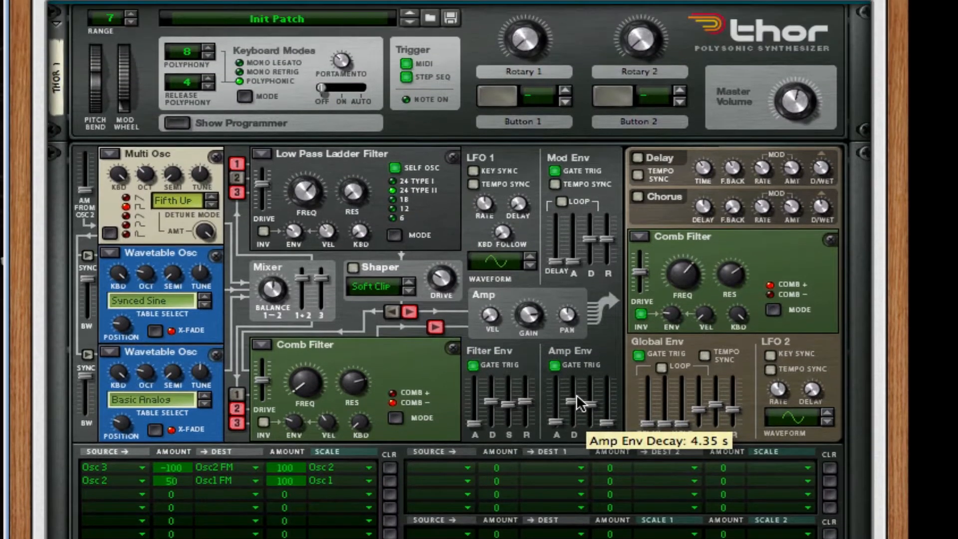
{"action": "left_click_drag", "start_coordinate": [576, 339], "coordinate": [574, 316]}
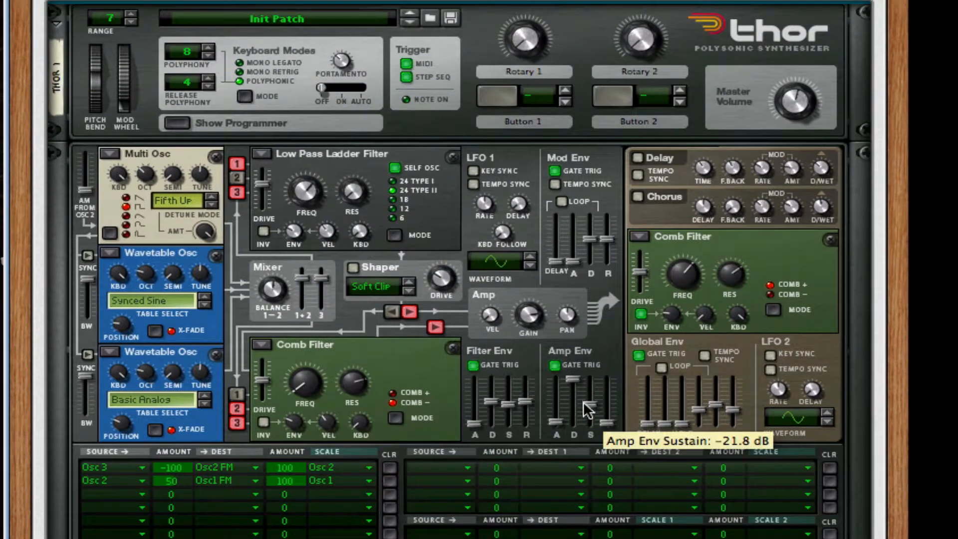
{"action": "left_click_drag", "start_coordinate": [588, 409], "coordinate": [620, 357]}
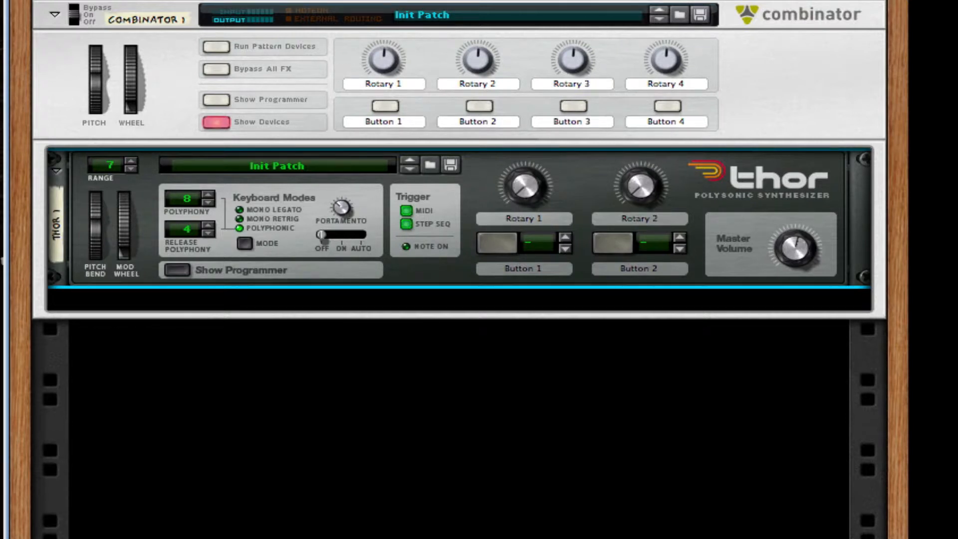
Step: Add an RV7000 Advanced Reverb below Thor in the Combinator and turn down its Dry-Wet mix and Decay
{"action": "right_click", "coordinate": [420, 280]}
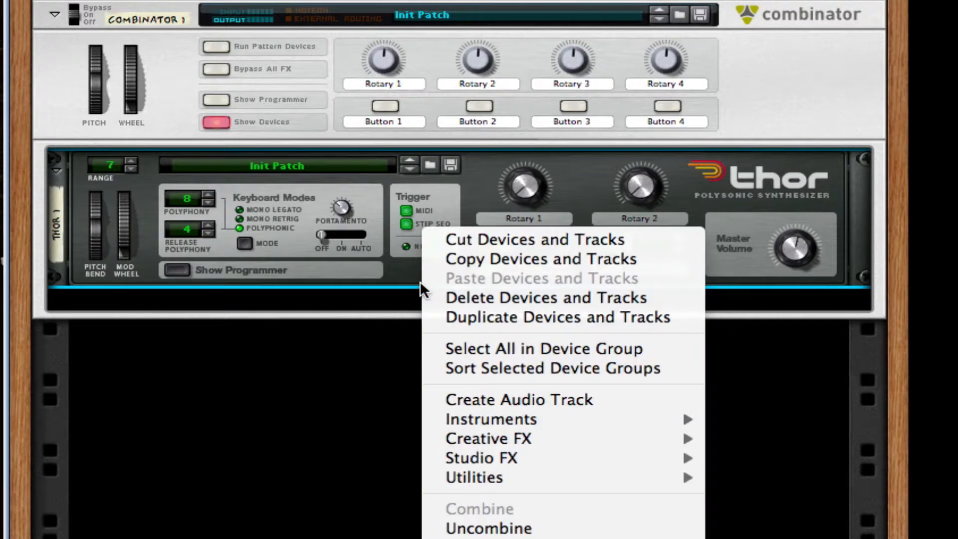
{"action": "mouse_move", "coordinate": [670, 461]}
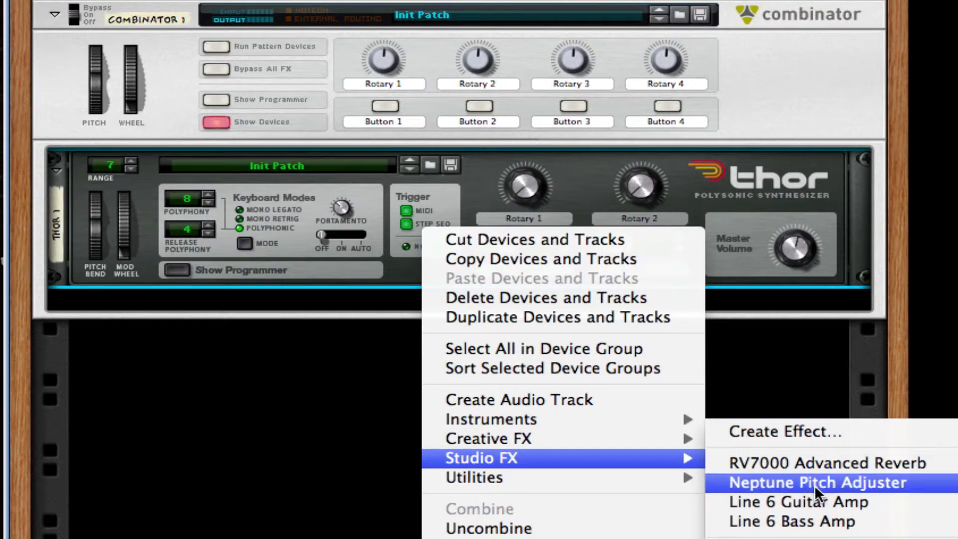
{"action": "left_click", "coordinate": [830, 461]}
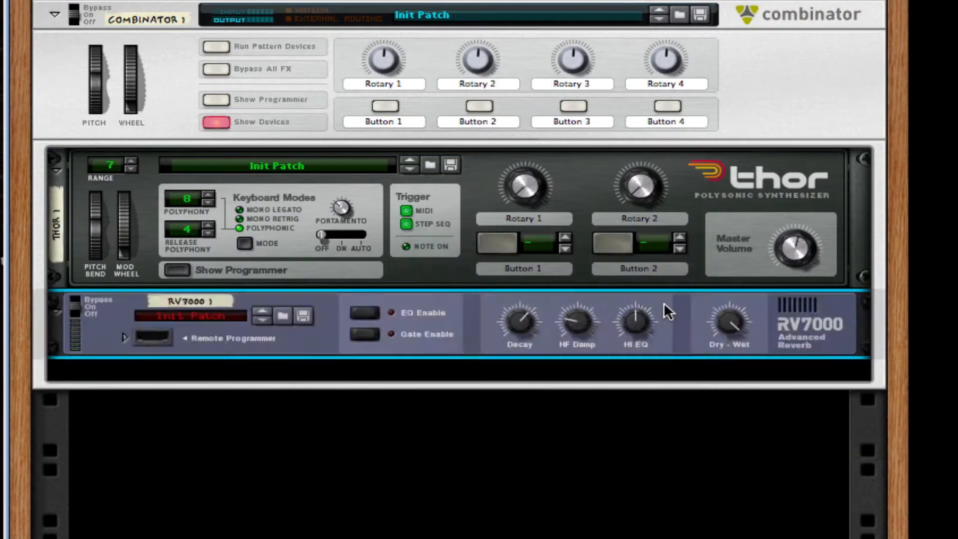
{"action": "left_click_drag", "start_coordinate": [734, 316], "coordinate": [731, 369]}
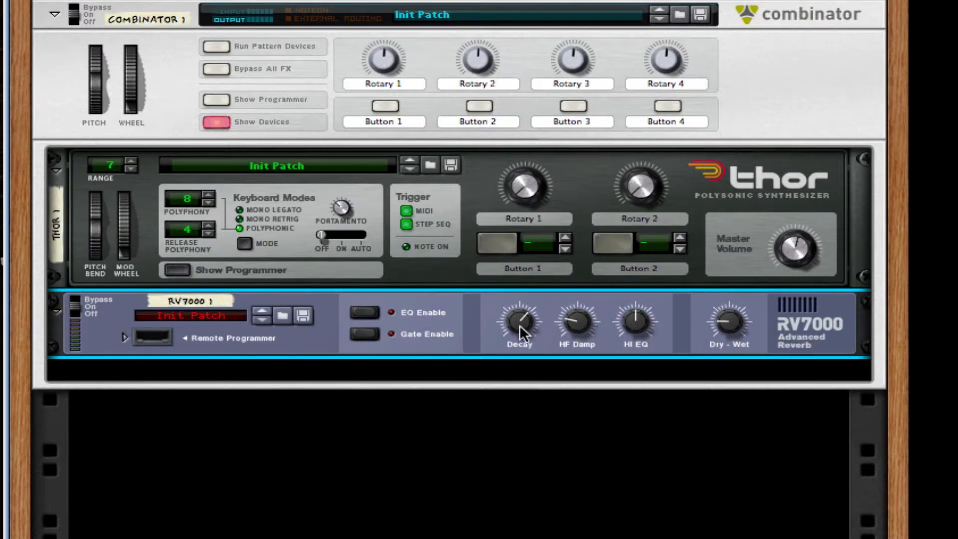
{"action": "left_click_drag", "start_coordinate": [520, 325], "coordinate": [510, 356]}
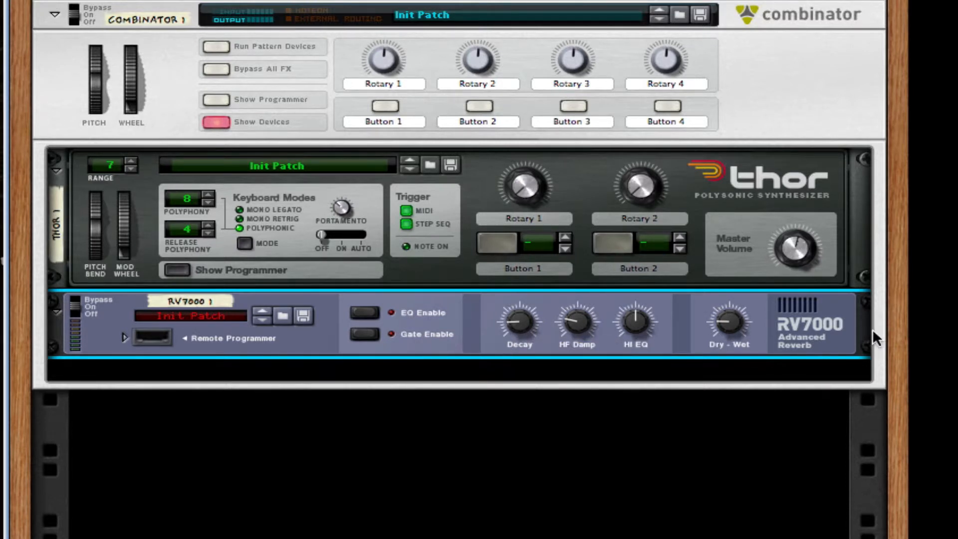
Step: Add a Line 6 Bass Amp below the reverb, followed by a Scream 4 distortion unit
{"action": "right_click", "coordinate": [777, 323]}
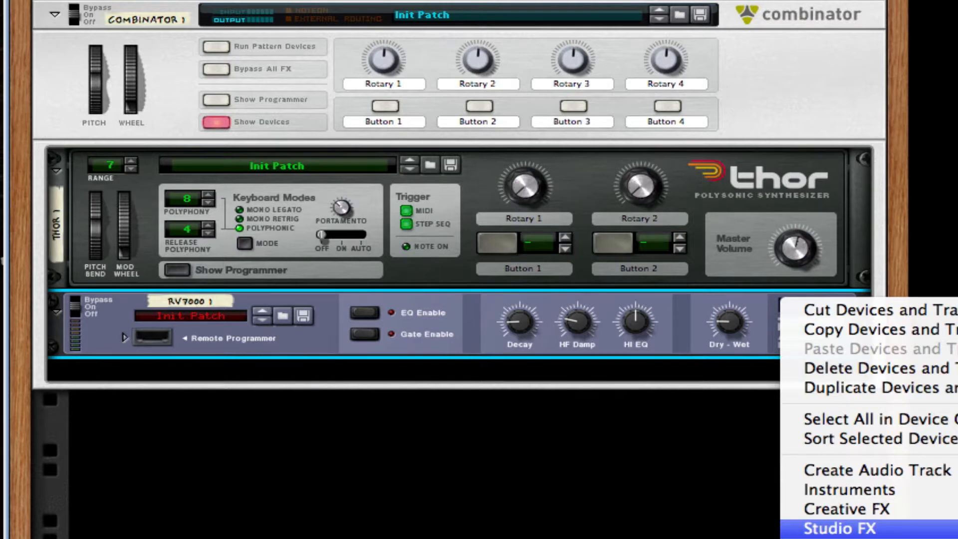
{"action": "left_click", "coordinate": [955, 530]}
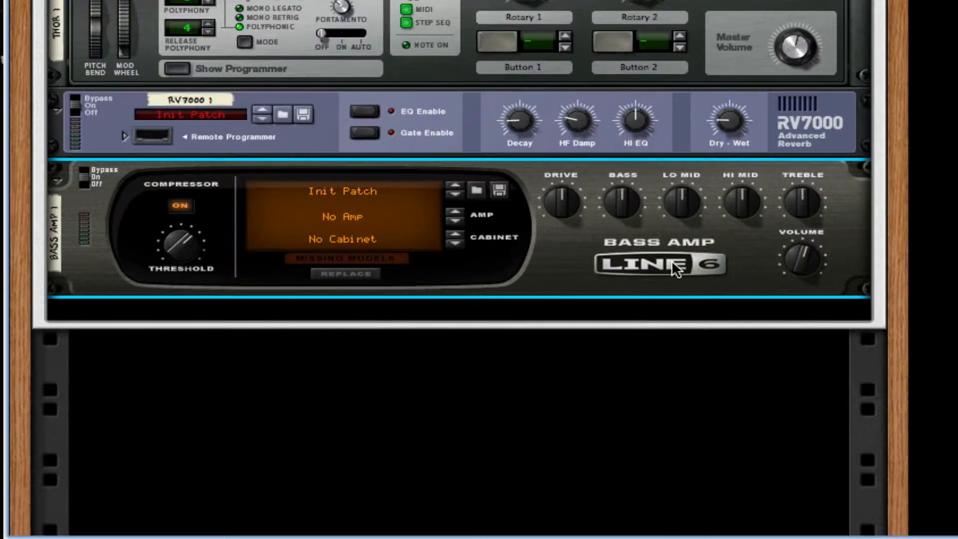
{"action": "right_click", "coordinate": [671, 260]}
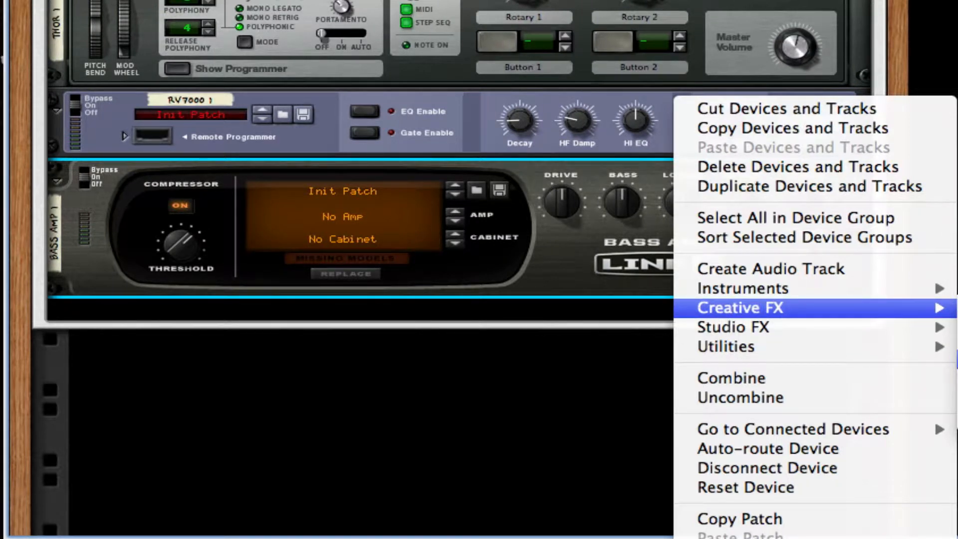
{"action": "left_click", "coordinate": [956, 397]}
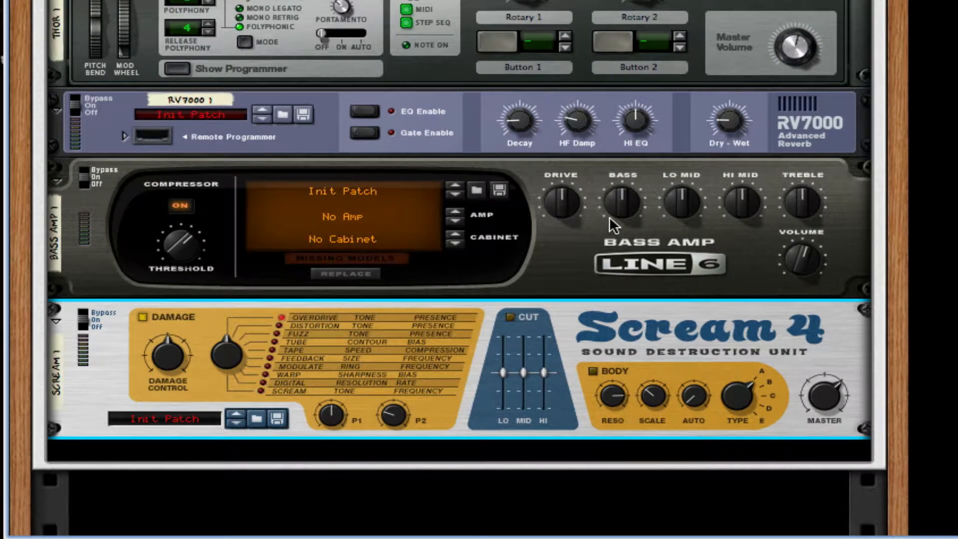
Step: Set Scream 4's Damage Control to about 44 with the Tube type, lower P2 and turn P1 fully up
{"action": "mouse_move", "coordinate": [609, 216]}
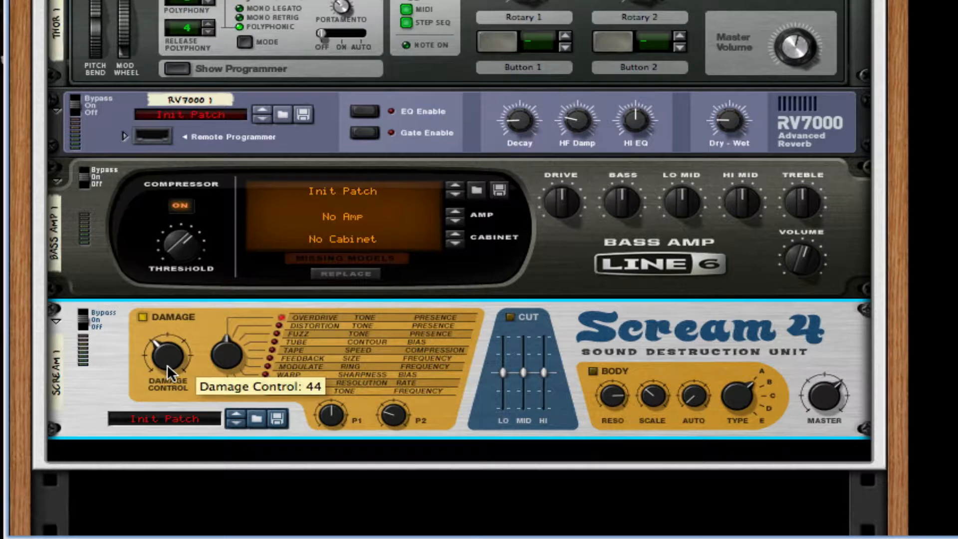
{"action": "left_click_drag", "start_coordinate": [167, 364], "coordinate": [167, 367]}
{"action": "left_click_drag", "start_coordinate": [231, 355], "coordinate": [230, 327]}
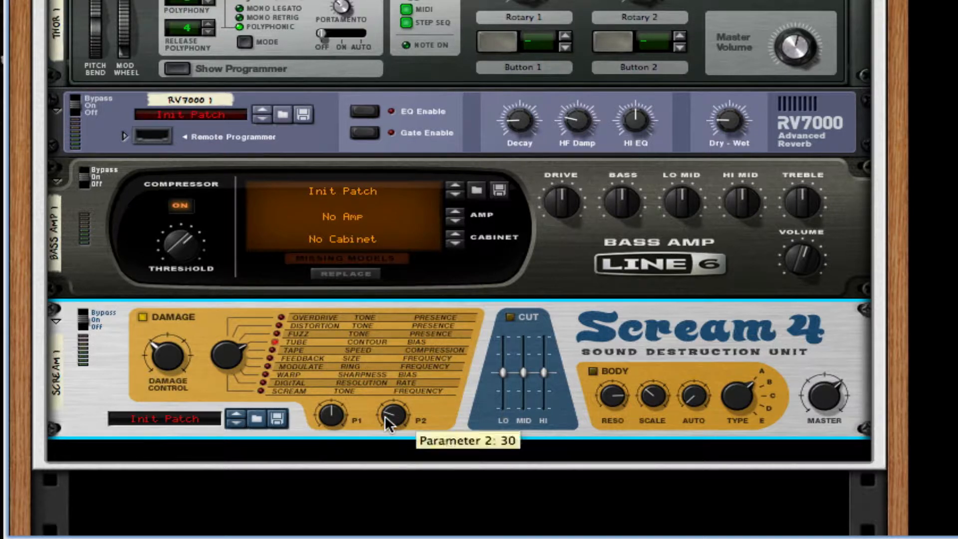
{"action": "left_click_drag", "start_coordinate": [385, 415], "coordinate": [385, 424]}
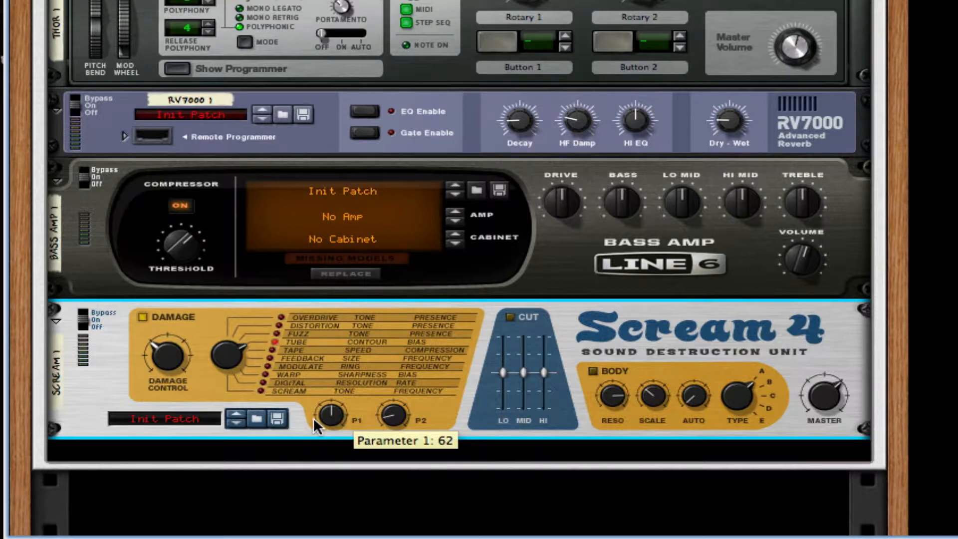
{"action": "left_click_drag", "start_coordinate": [328, 419], "coordinate": [345, 172]}
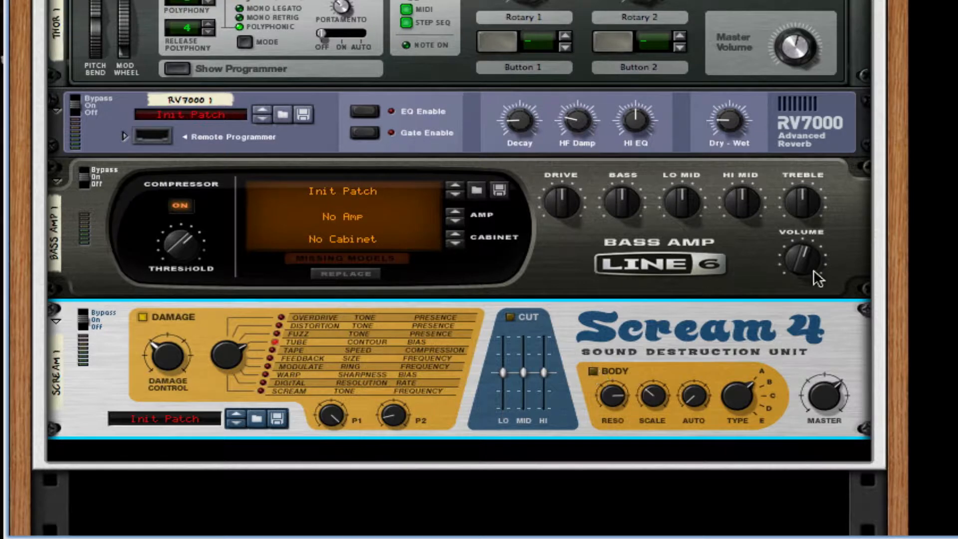
Step: Add an MClass Equalizer below Scream 4 and enable its Lo Cut, Param 1, Param 2 and Hi Shelf bands
{"action": "right_click", "coordinate": [725, 354]}
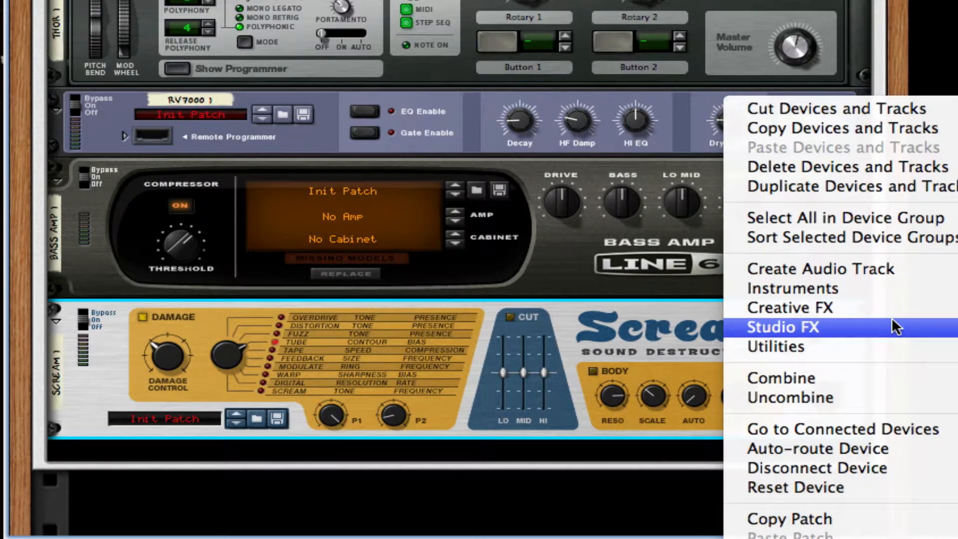
{"action": "left_click", "coordinate": [955, 366]}
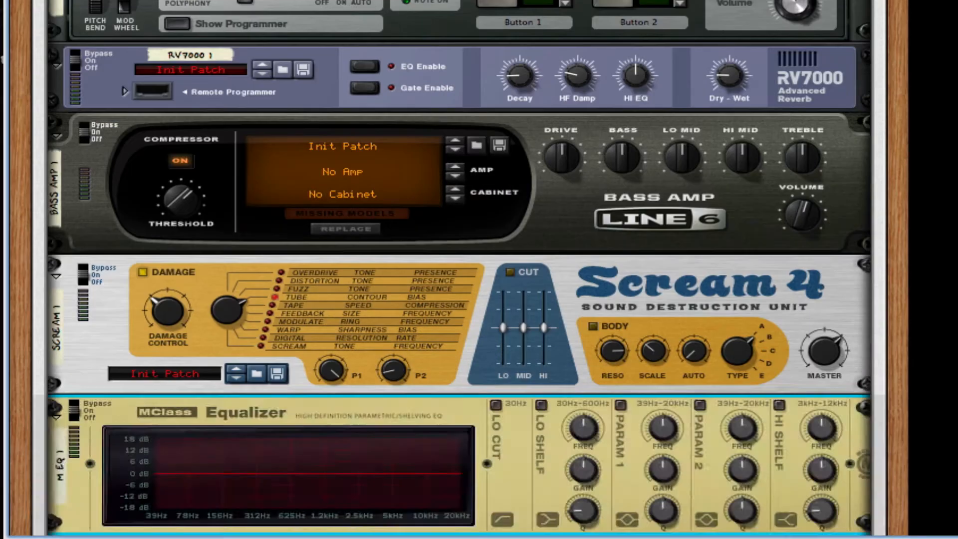
{"action": "scroll", "coordinate": [546, 284], "scroll_direction": "down", "scroll_amount": 5}
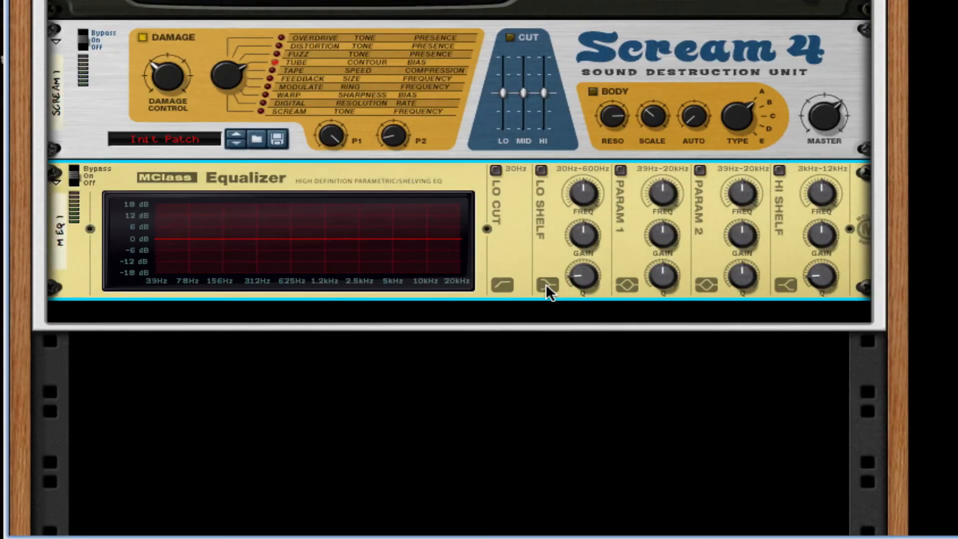
{"action": "left_click", "coordinate": [495, 170]}
{"action": "left_click", "coordinate": [620, 170]}
{"action": "left_click", "coordinate": [700, 170]}
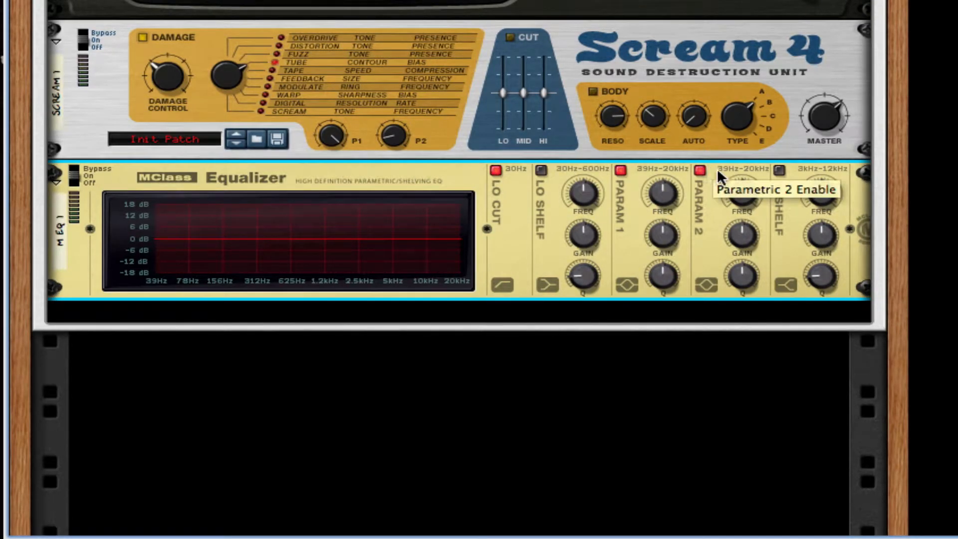
{"action": "left_click", "coordinate": [779, 169]}
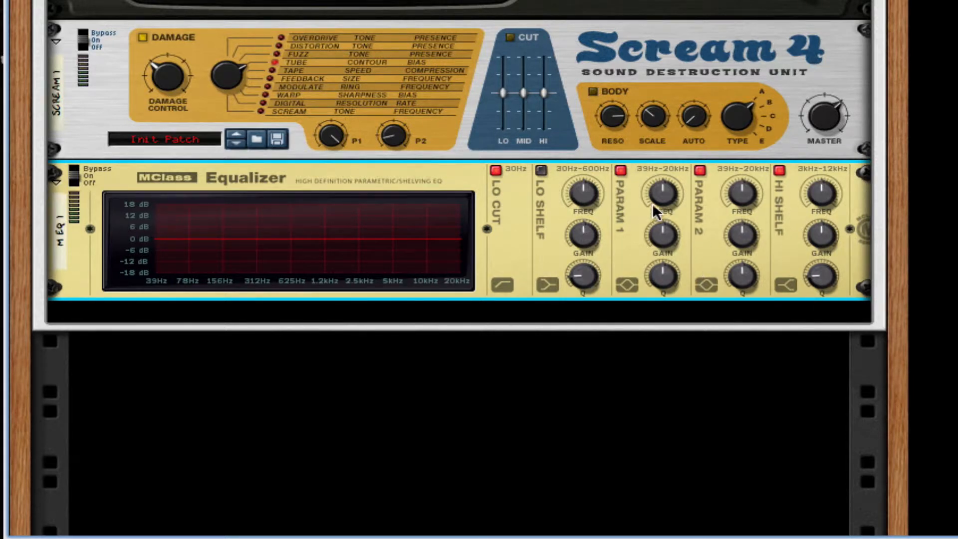
Step: Set the equalizer's Param 1 to about 126 Hz and Param 2 to about 7.5 kHz, both with minimum gain and maximum Q
{"action": "mouse_move", "coordinate": [655, 211]}
{"action": "left_mouse_down"}
{"action": "mouse_move", "coordinate": [660, 192]}
{"action": "mouse_move", "coordinate": [664, 206]}
{"action": "left_mouse_up"}
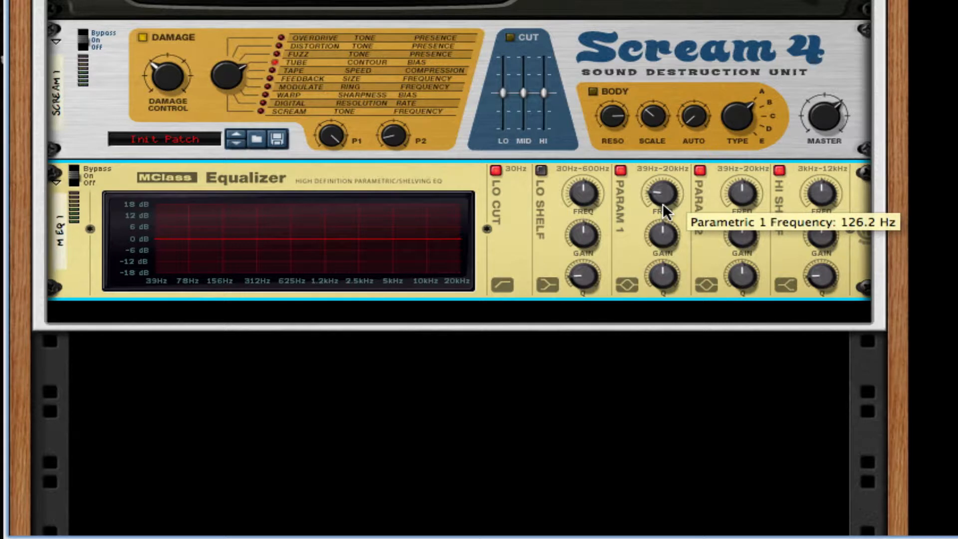
{"action": "left_click_drag", "start_coordinate": [664, 252], "coordinate": [737, 112]}
{"action": "left_click_drag", "start_coordinate": [748, 193], "coordinate": [749, 179]}
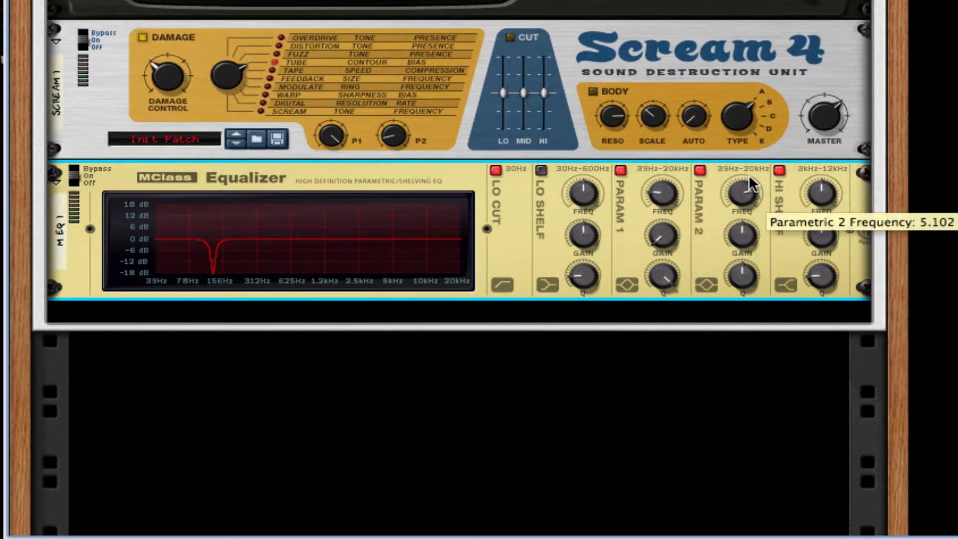
{"action": "left_click_drag", "start_coordinate": [742, 235], "coordinate": [758, 339]}
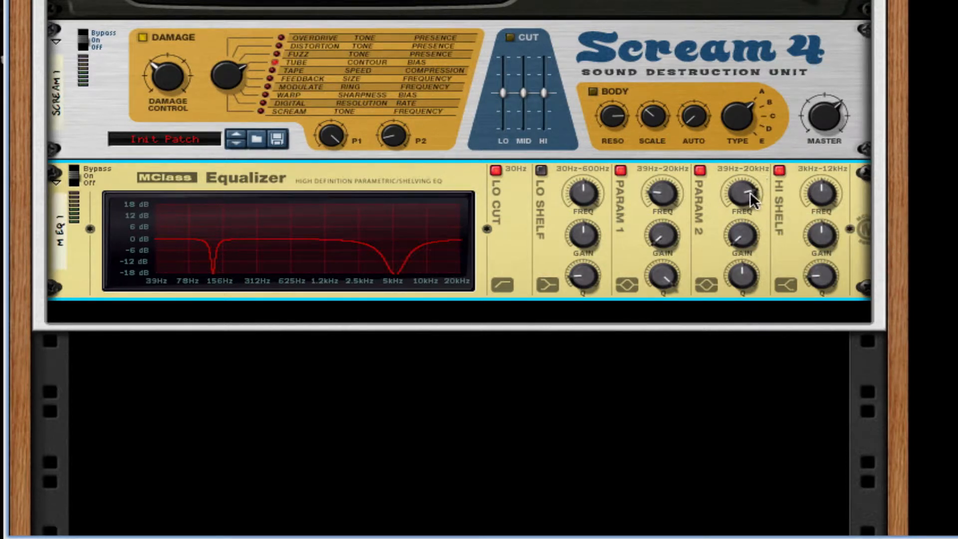
{"action": "left_click_drag", "start_coordinate": [748, 194], "coordinate": [750, 195]}
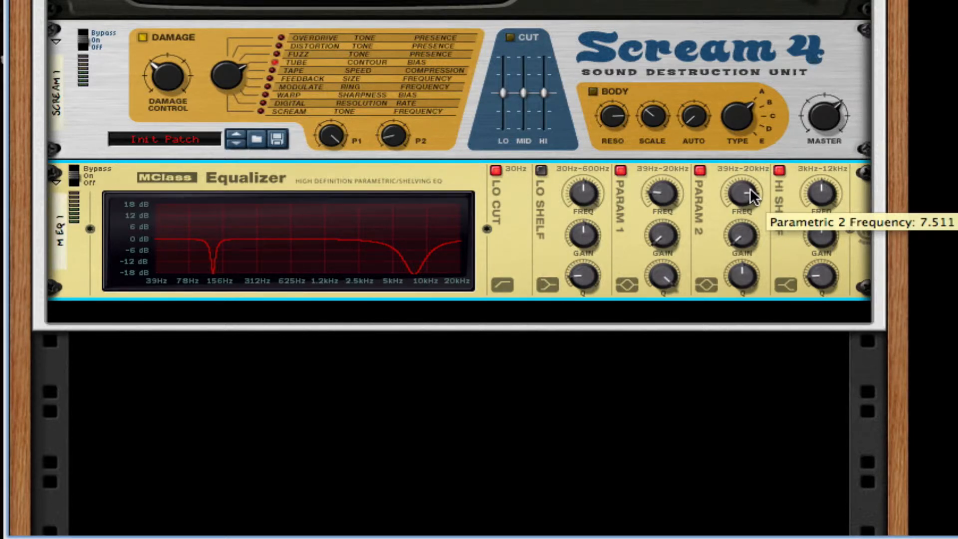
{"action": "left_click_drag", "start_coordinate": [737, 292], "coordinate": [725, 141]}
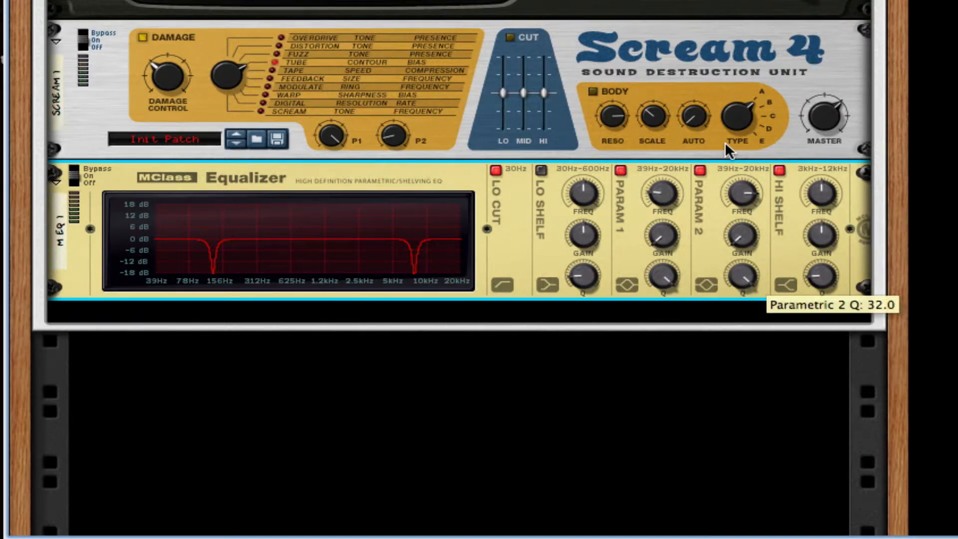
Step: Set the equalizer's Hi Shelf band to minimum frequency and maximum Q, with its gain slightly reduced
{"action": "left_click_drag", "start_coordinate": [827, 197], "coordinate": [824, 283]}
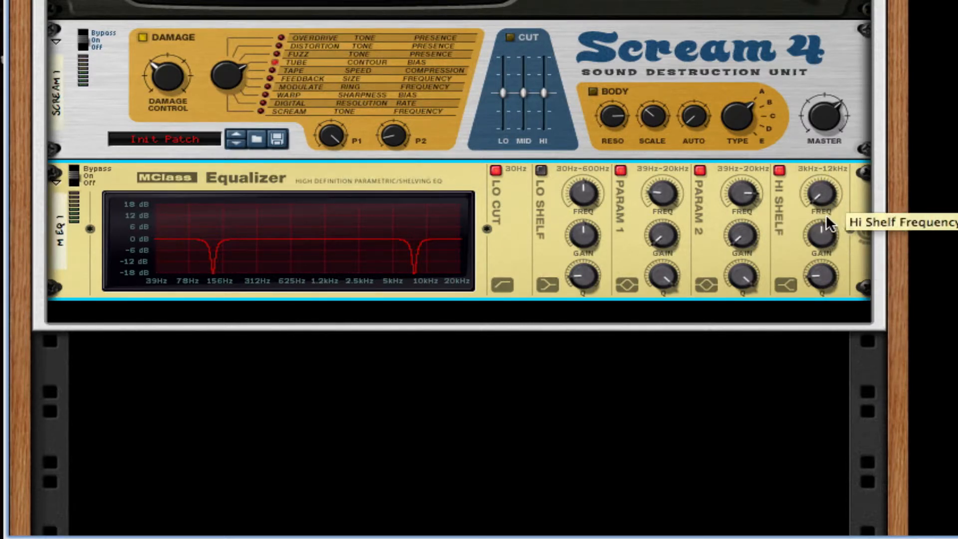
{"action": "left_click_drag", "start_coordinate": [824, 219], "coordinate": [826, 221]}
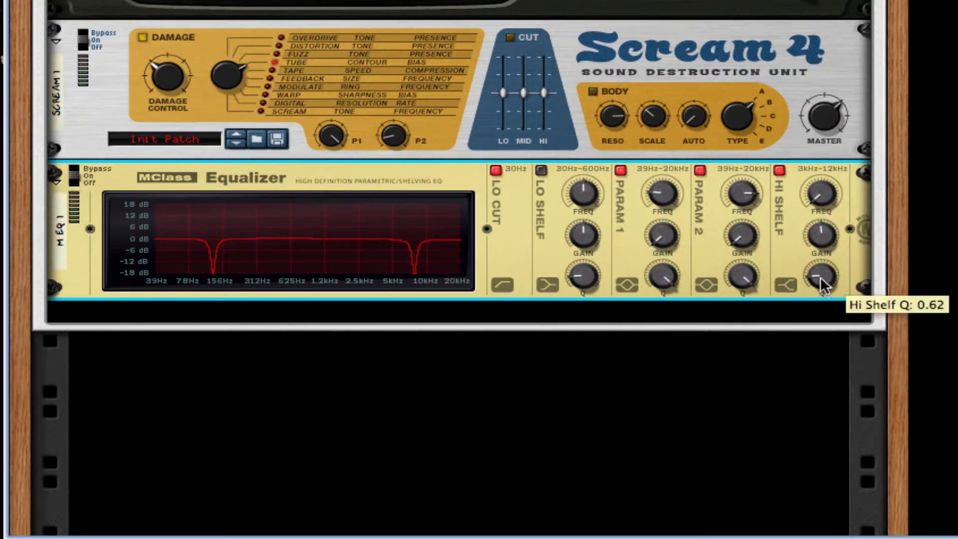
{"action": "left_click_drag", "start_coordinate": [820, 276], "coordinate": [796, 23]}
Step: Add an MClass Maximizer below the equalizer with the limiter off, Auto release, and Soft Clip enabled at an amount of 127
{"action": "right_click", "coordinate": [716, 237]}
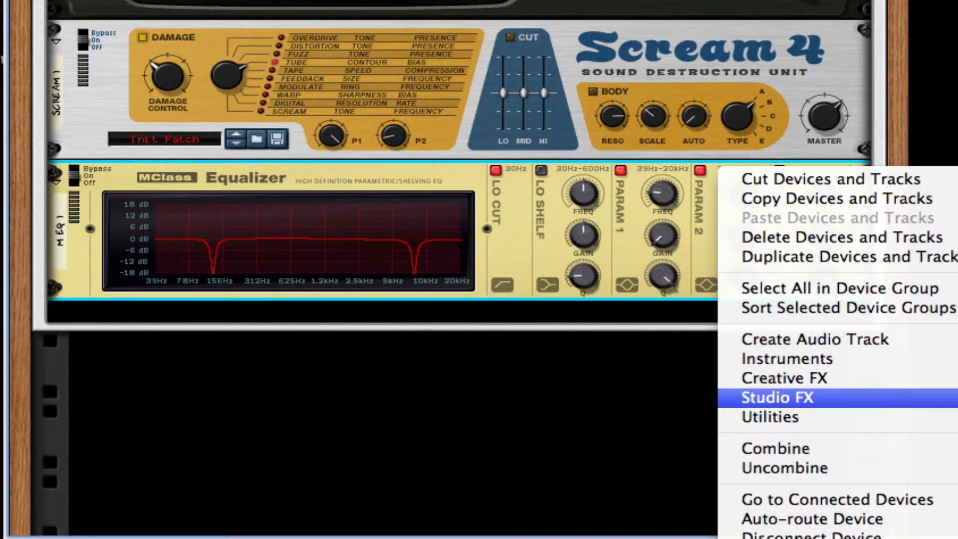
{"action": "left_click", "coordinate": [957, 397]}
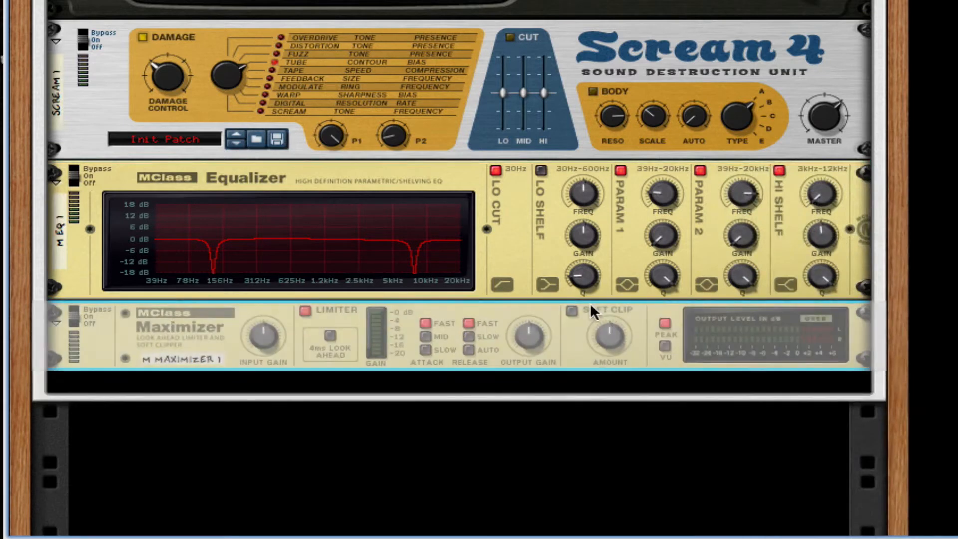
{"action": "left_click", "coordinate": [575, 311]}
{"action": "left_click", "coordinate": [304, 309]}
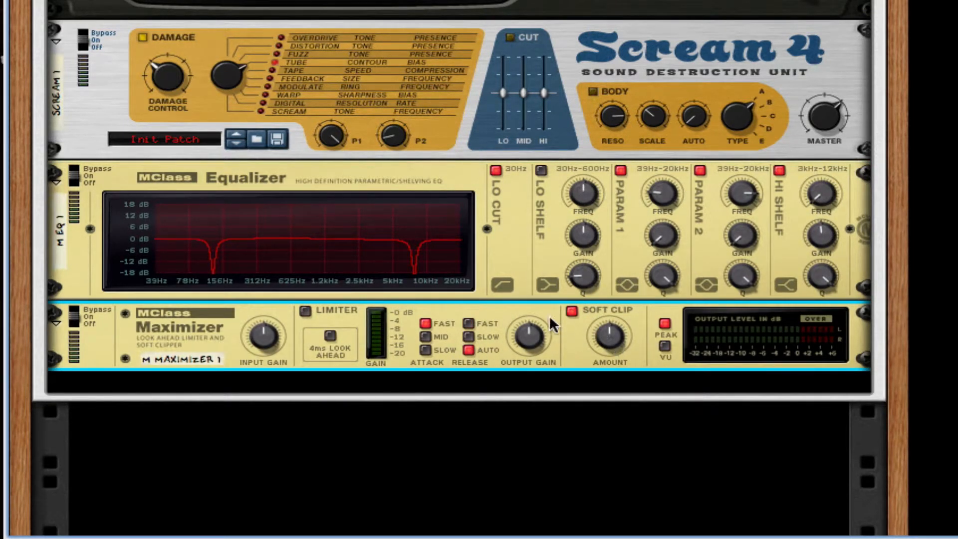
{"action": "left_click_drag", "start_coordinate": [618, 331], "coordinate": [618, 289]}
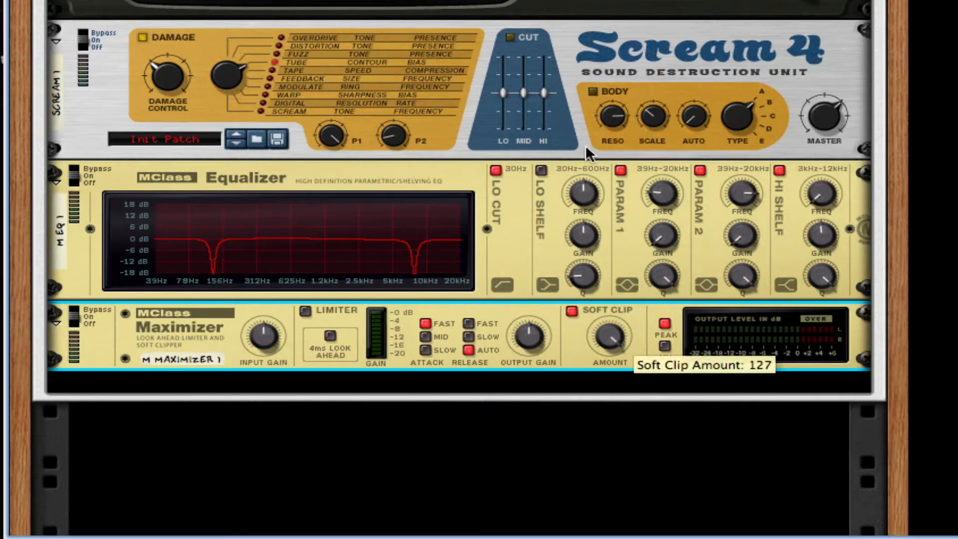
Step: Add a second Line 6 Bass Amp below the Maximizer and turn on its compressor
{"action": "right_click", "coordinate": [562, 342]}
{"action": "mouse_move", "coordinate": [666, 394]}
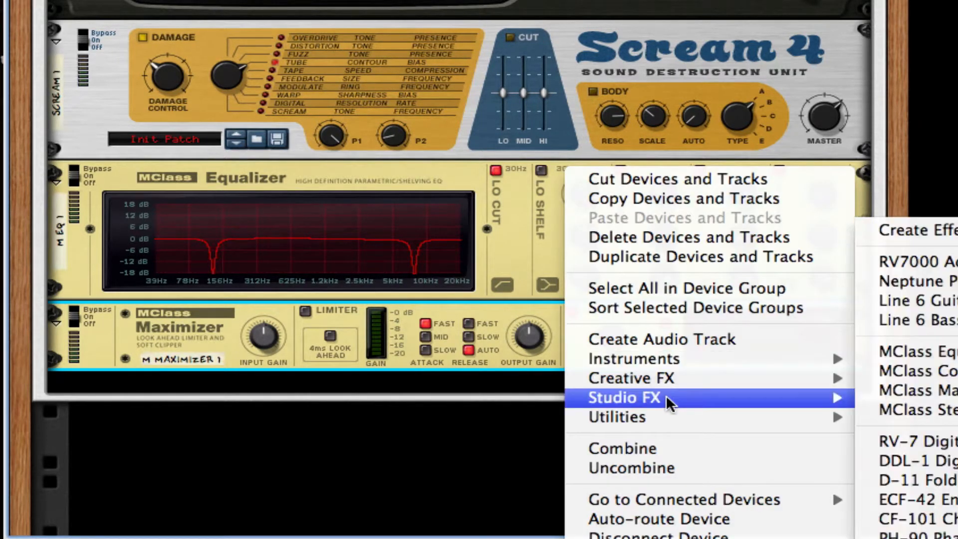
{"action": "left_click", "coordinate": [918, 320]}
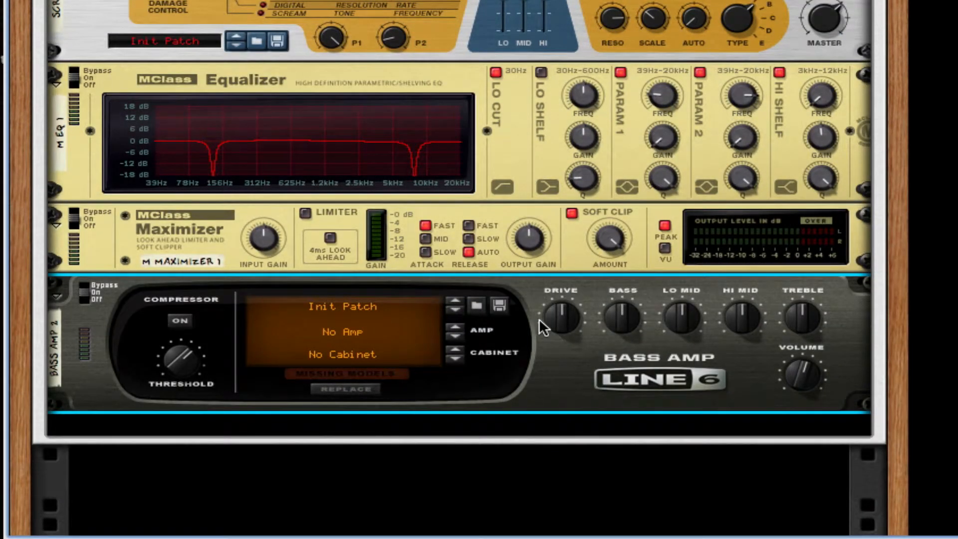
{"action": "left_click", "coordinate": [179, 320]}
{"action": "scroll", "coordinate": [458, 158], "scroll_direction": "up", "scroll_amount": 8}
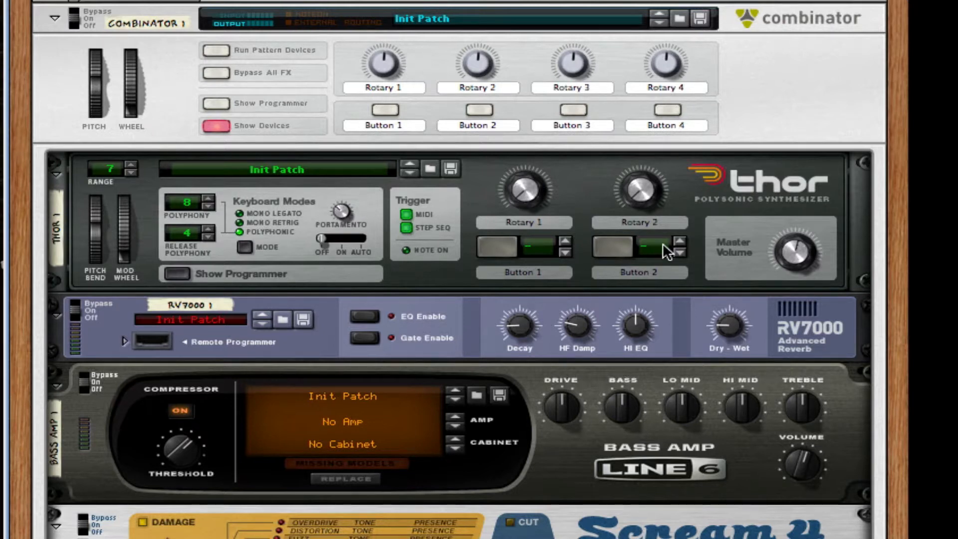
{"action": "scroll", "coordinate": [662, 243], "scroll_direction": "down", "scroll_amount": 3}
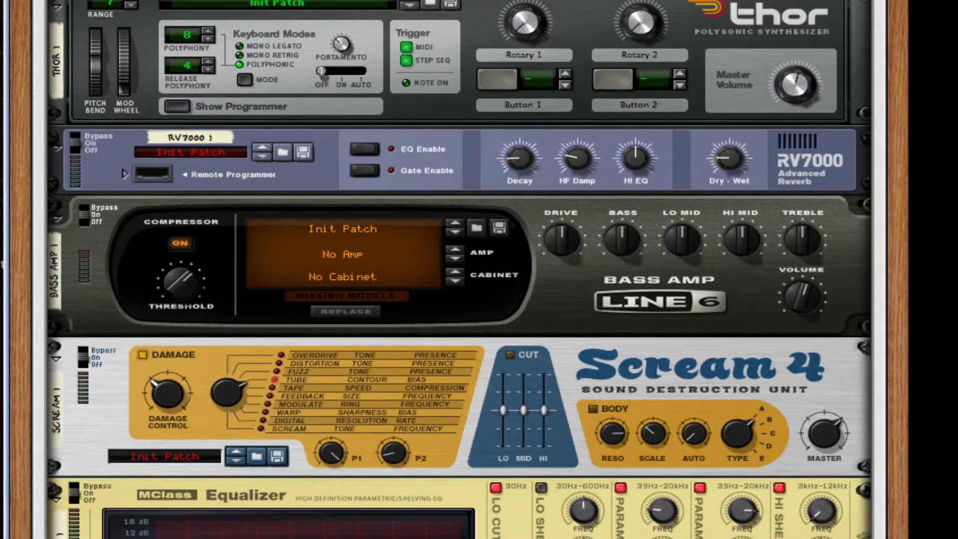
{"action": "scroll", "coordinate": [458, 270], "scroll_direction": "down", "scroll_amount": 1}
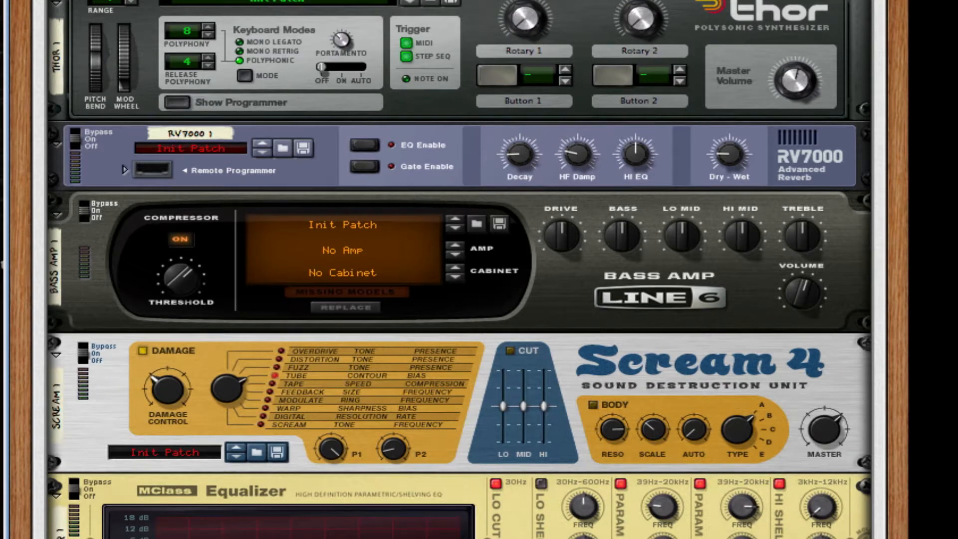